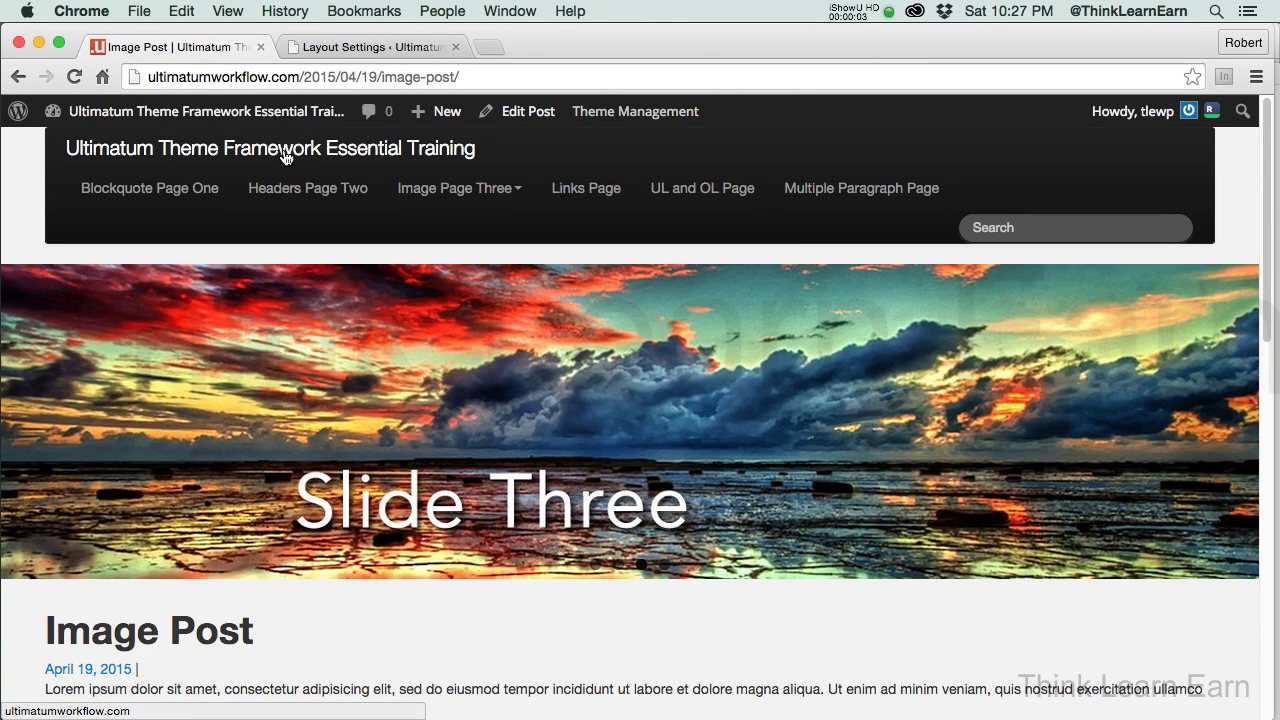
Create a new WordPress page titled "my shortcodes" from the site's admin area and publish it.
left_click(331, 47)
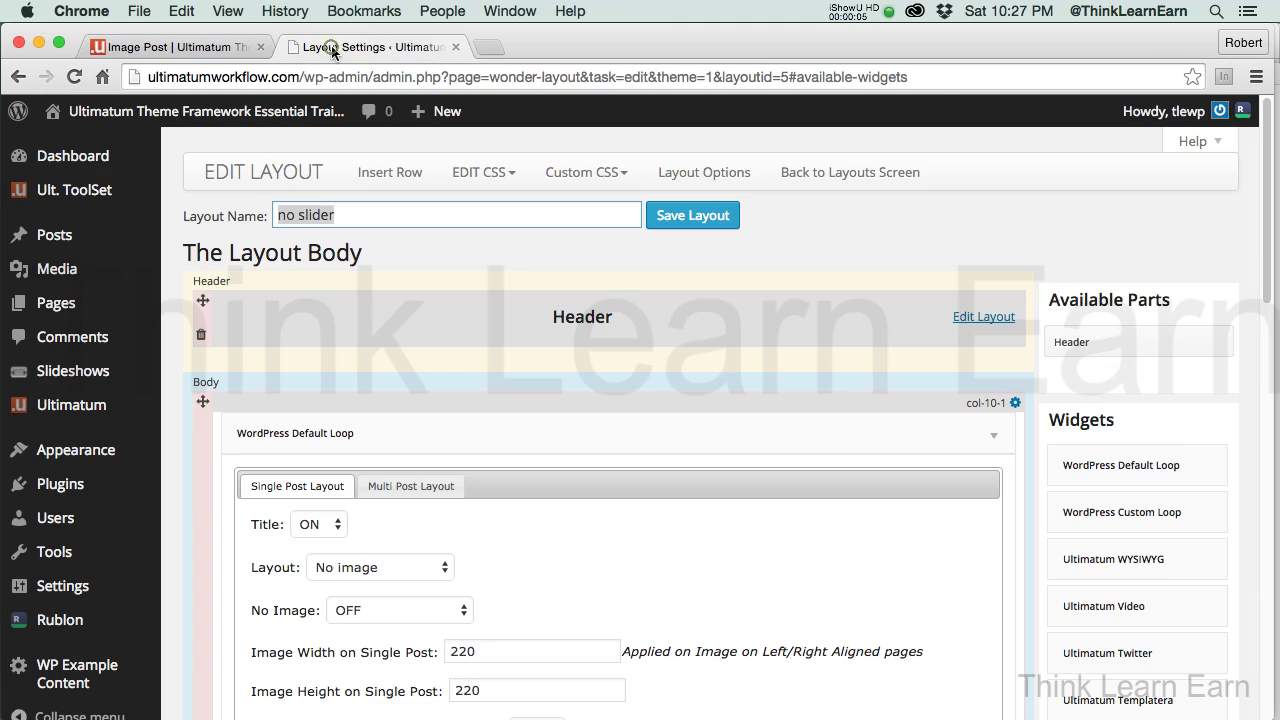
left_click(465, 255)
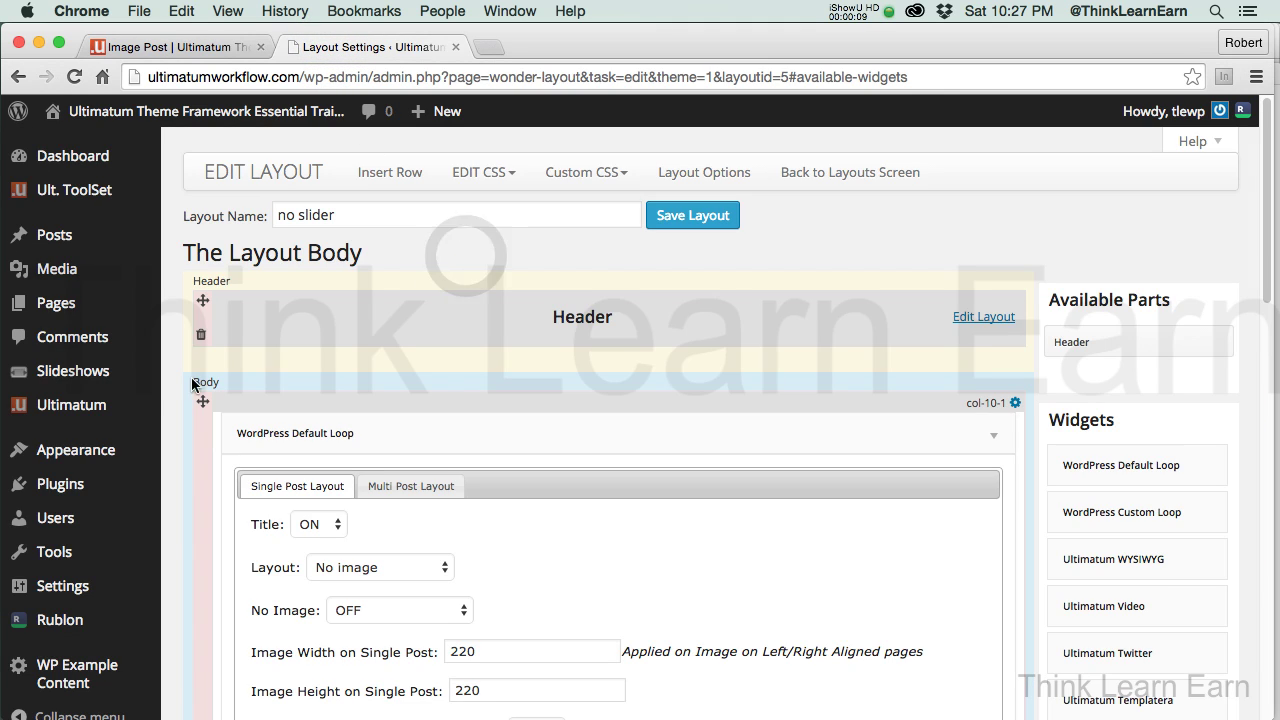
mouse_move(120, 412)
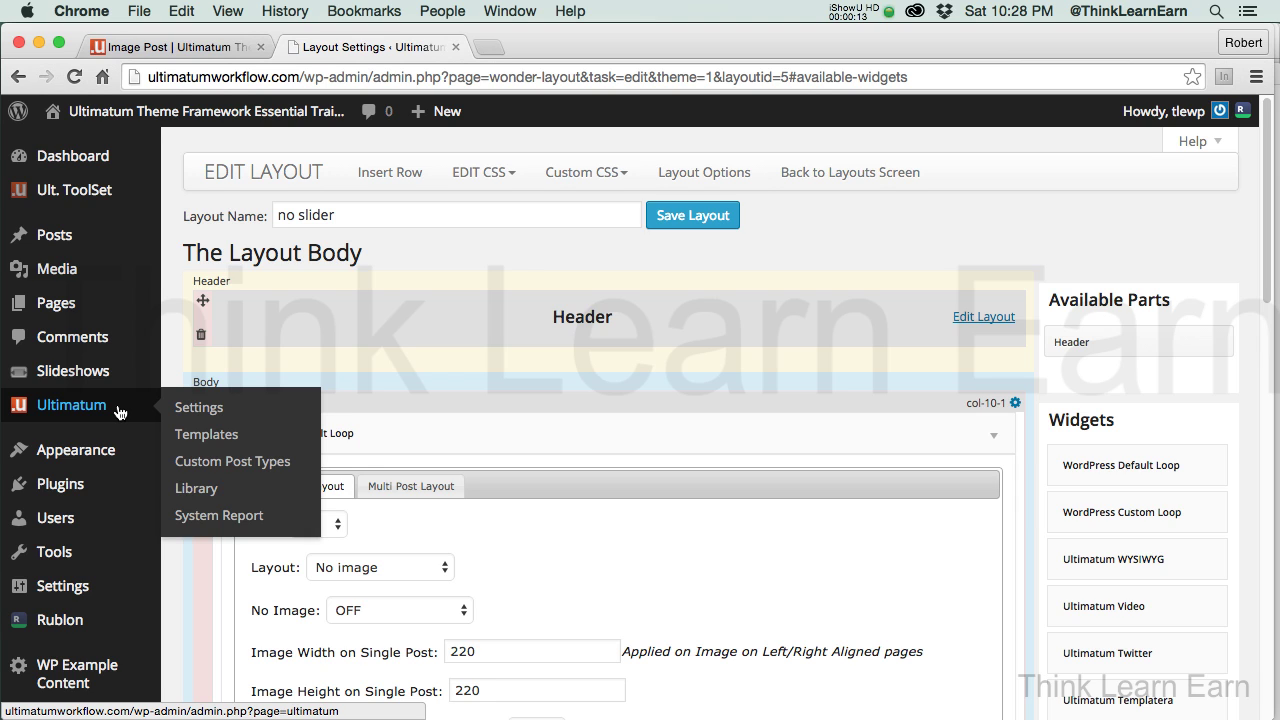
mouse_move(78, 315)
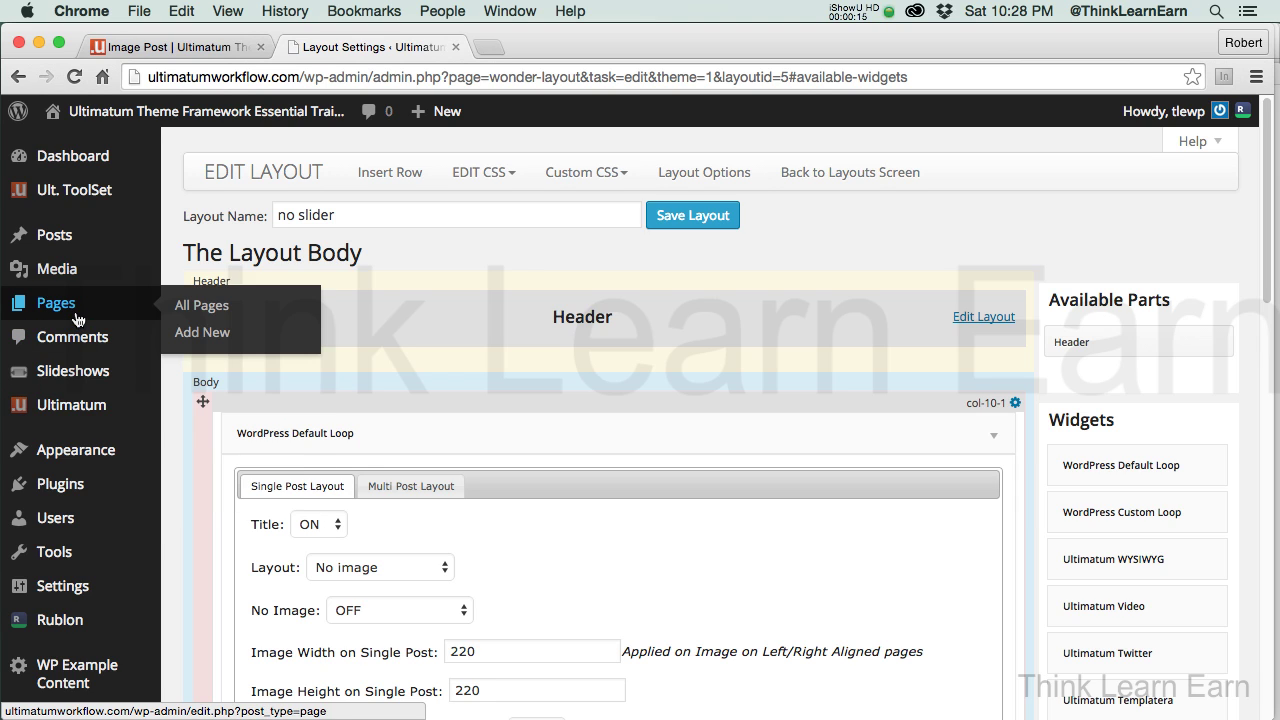
left_click(197, 336)
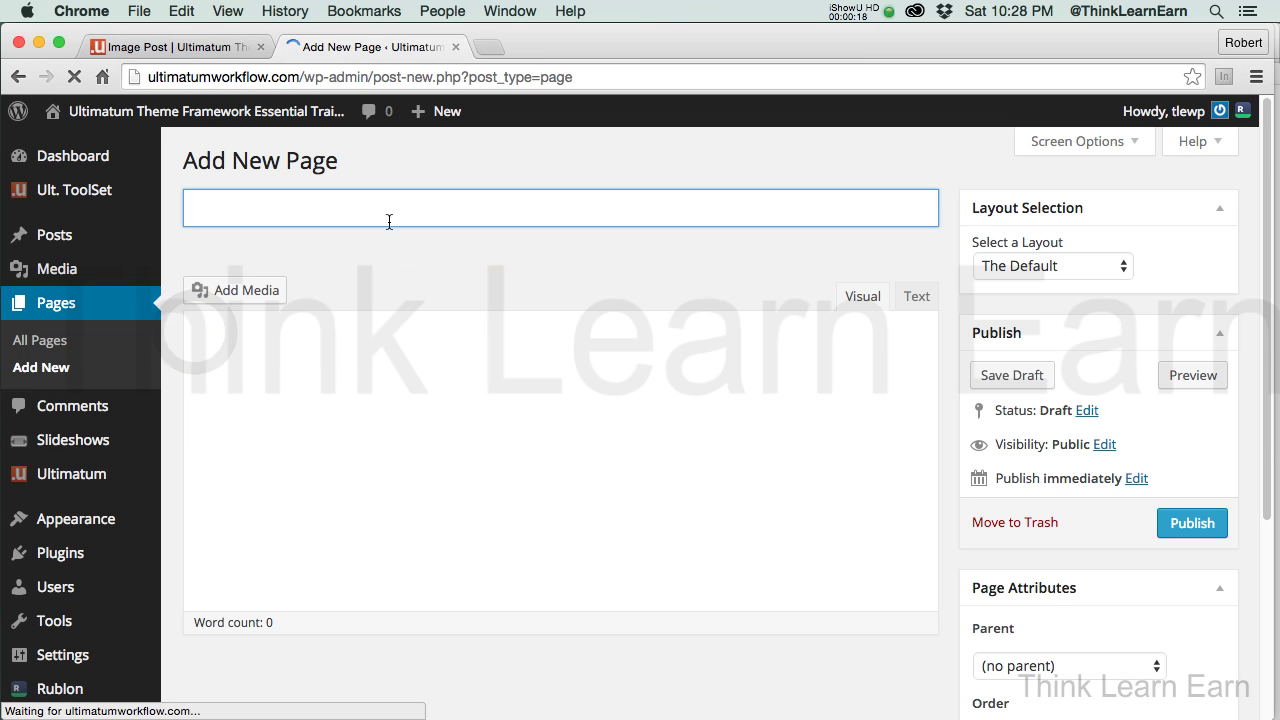
left_click(389, 219)
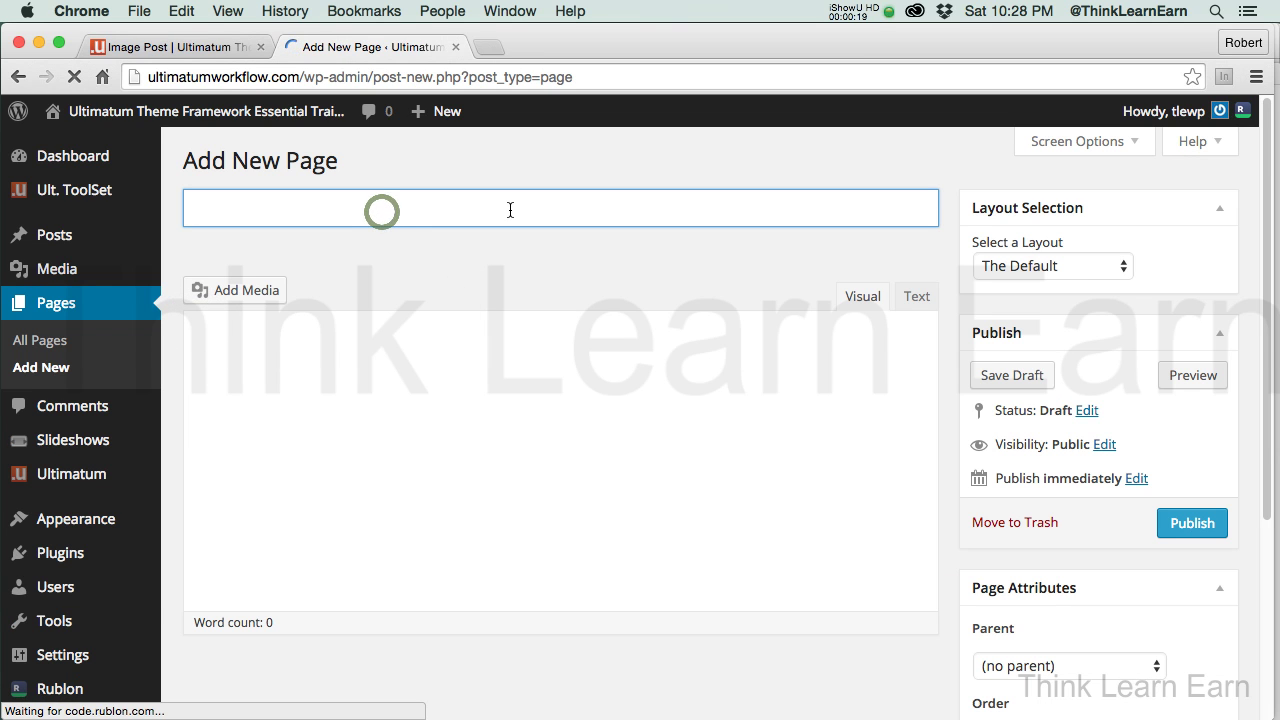
type("my sh")
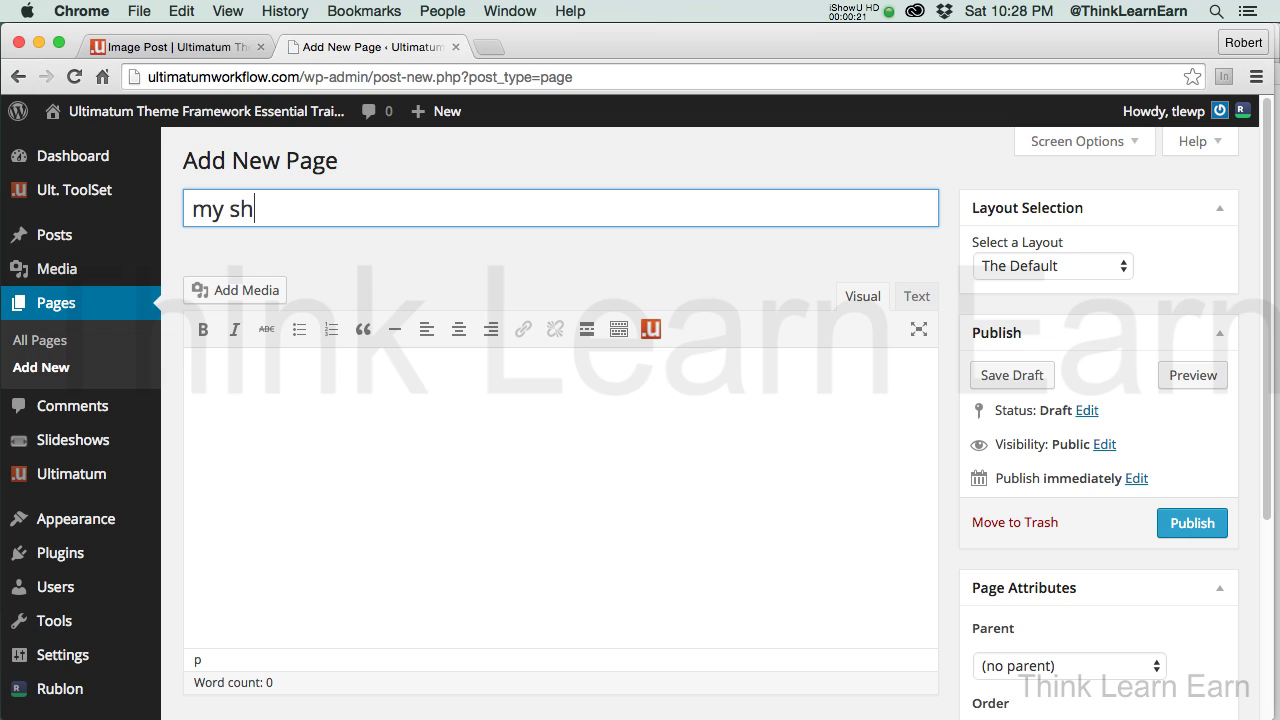
type("ortcodes")
left_click(1196, 523)
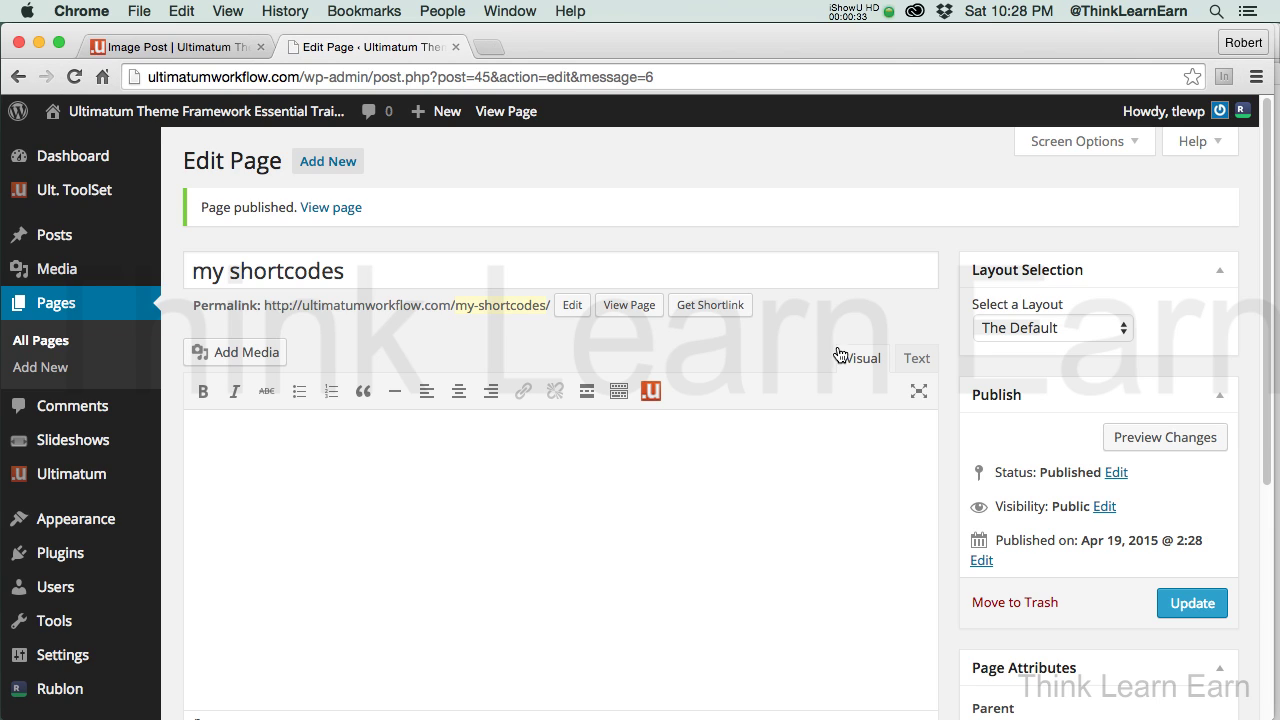
Compare the tools offered by the Text and Visual editing modes of the new page.
left_click(918, 360)
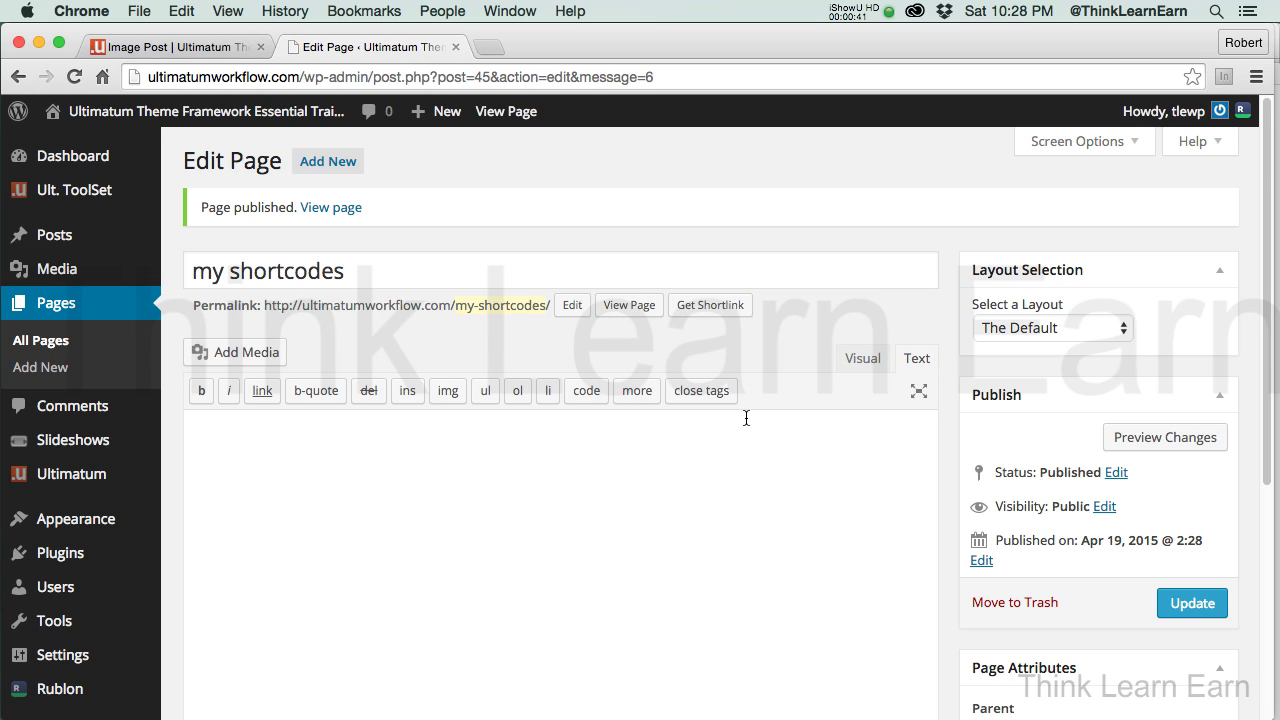
left_click(860, 360)
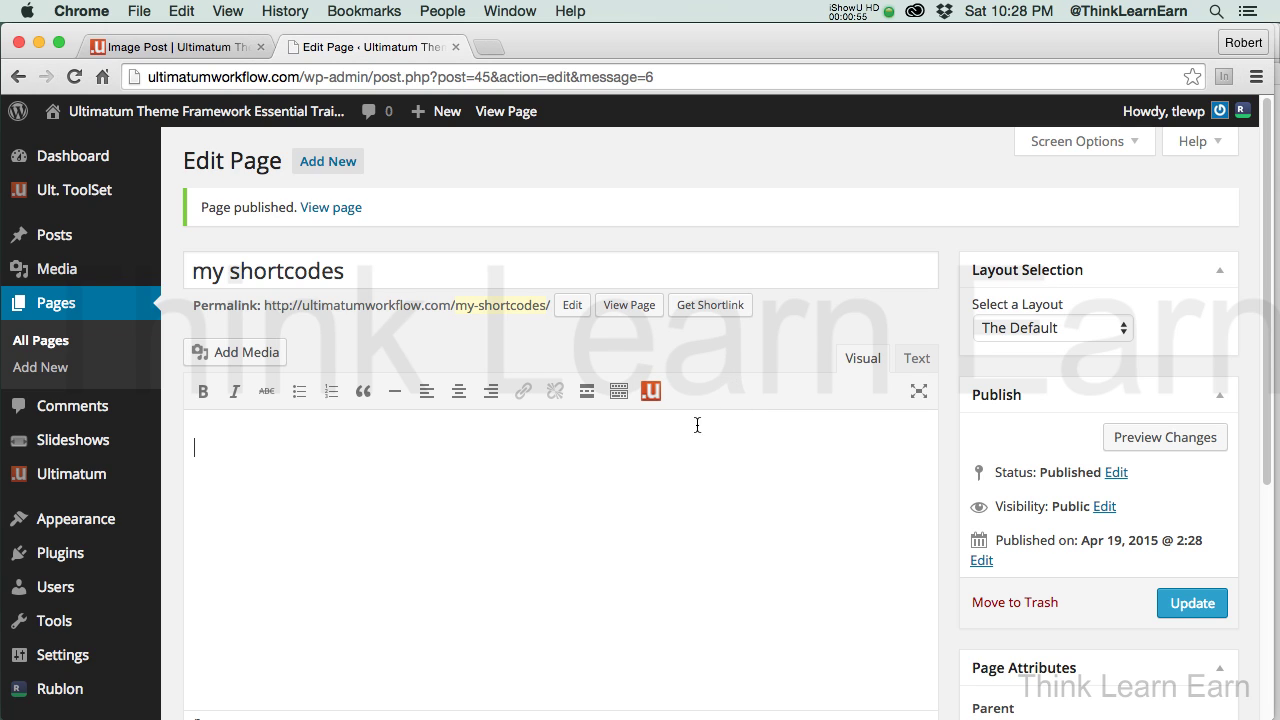
Turn off Ultimatum Shortcodes in the theme's Extras Settings and save the changes.
mouse_move(90, 483)
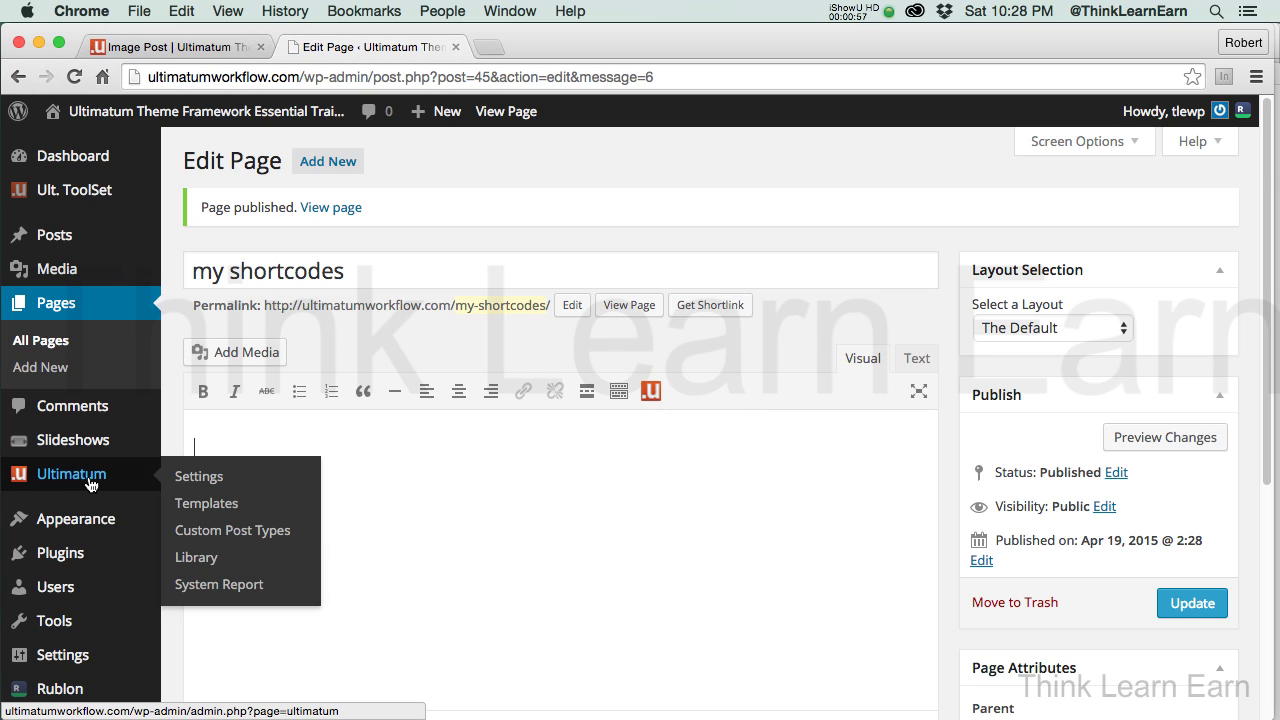
left_click(218, 479)
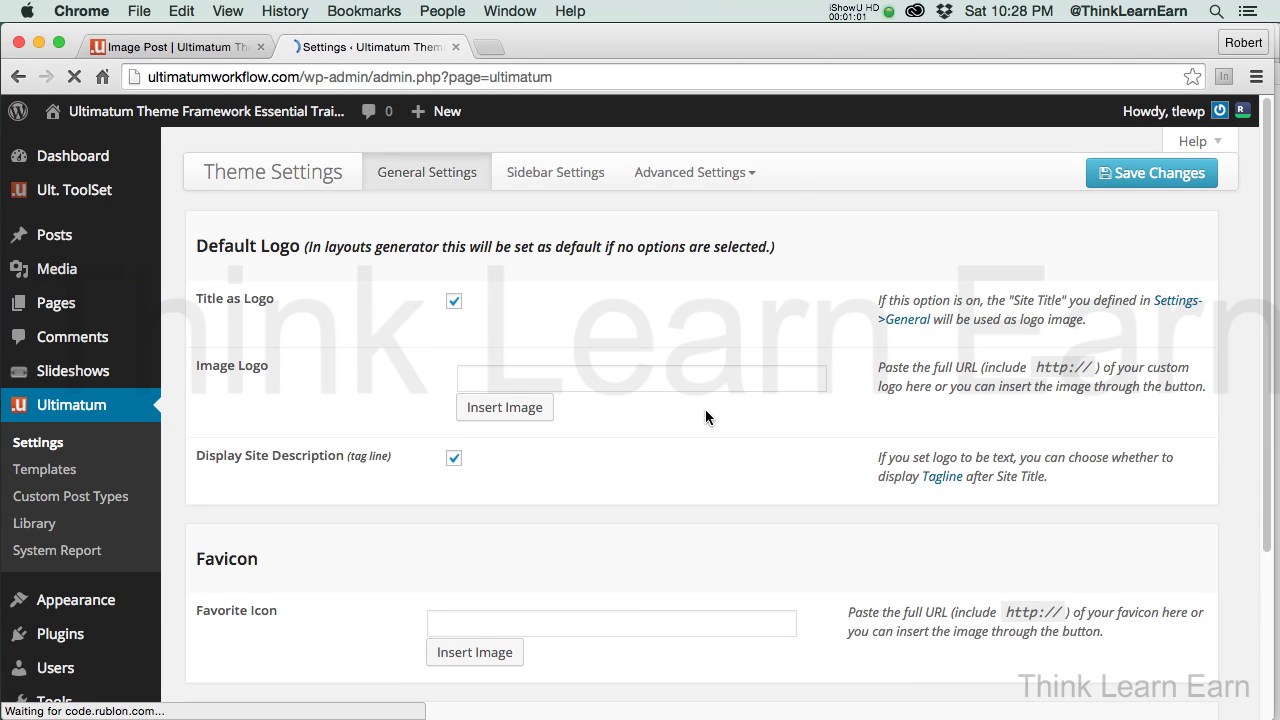
left_click(752, 173)
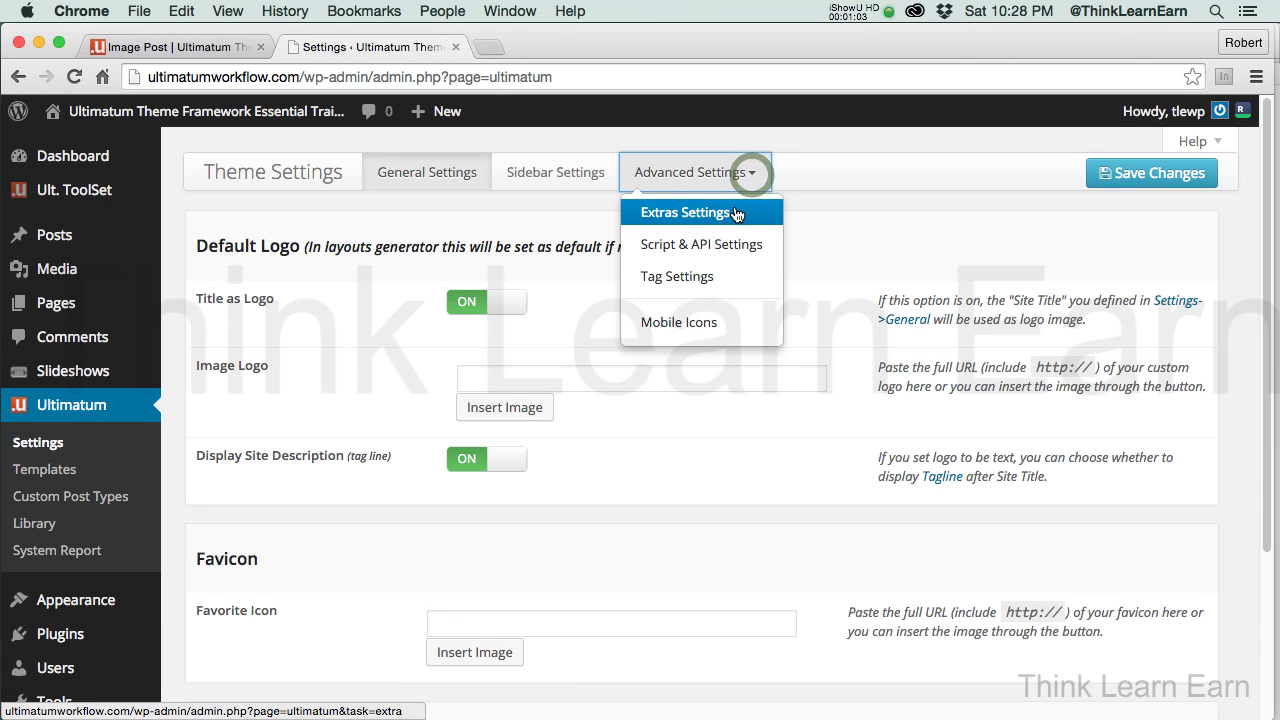
left_click(735, 208)
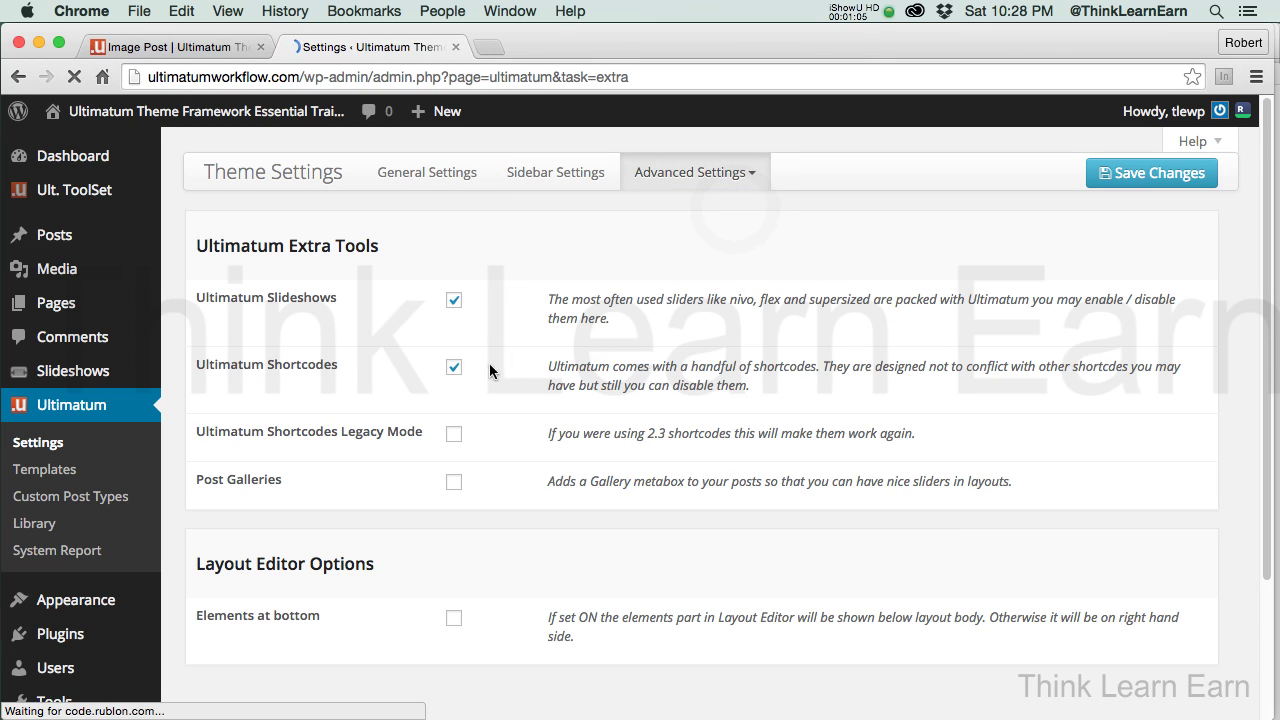
left_click(506, 369)
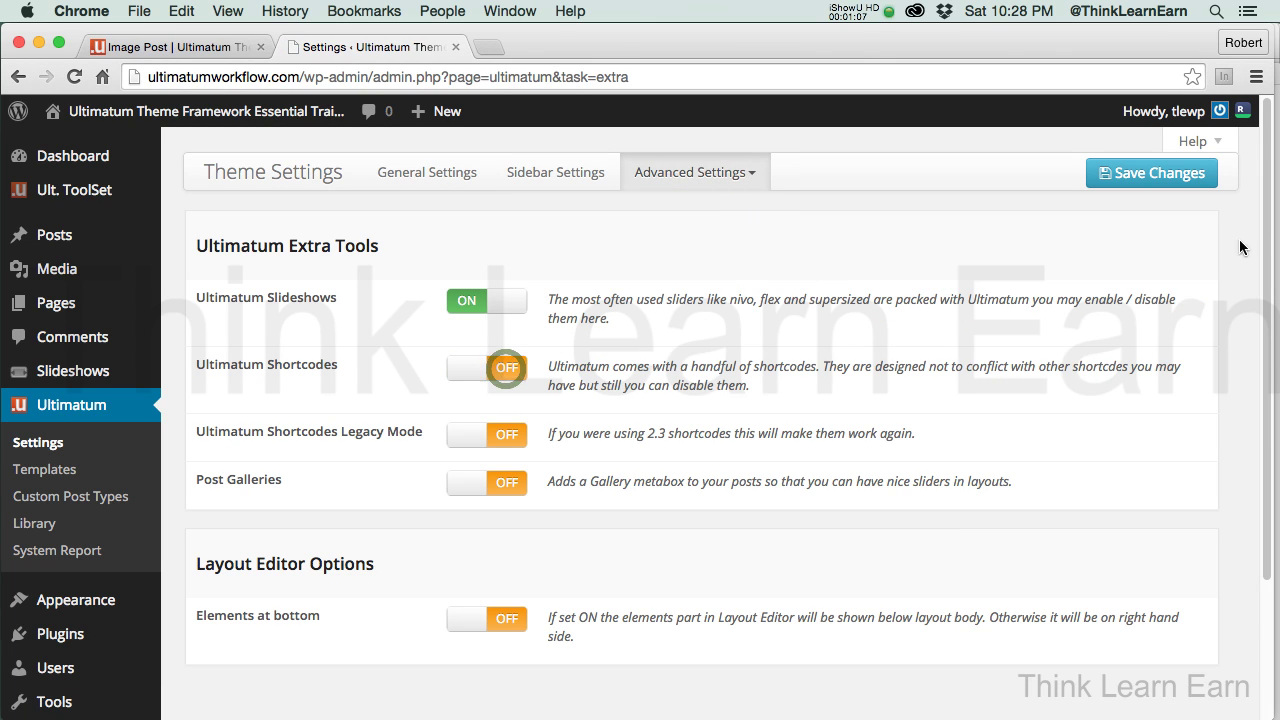
left_click(1158, 176)
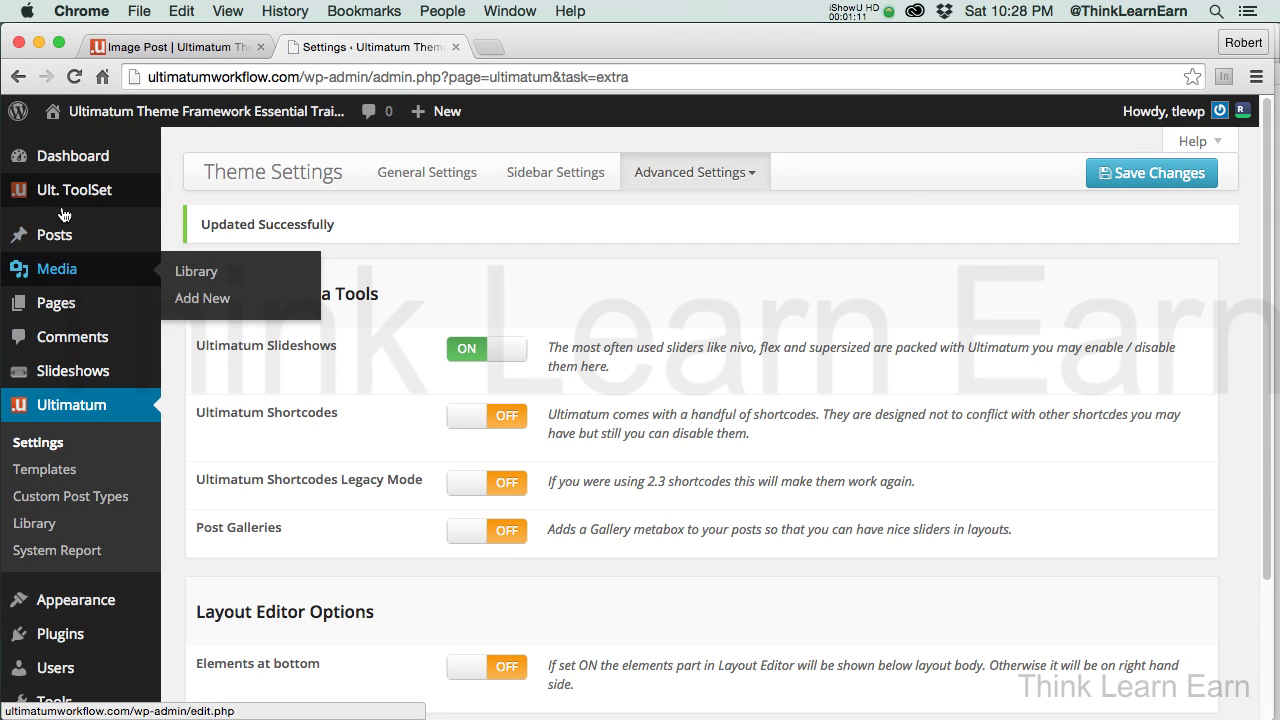
Return to the my shortcodes page editor and reload it to check for the Ultimatum shortcode tool.
left_click(19, 76)
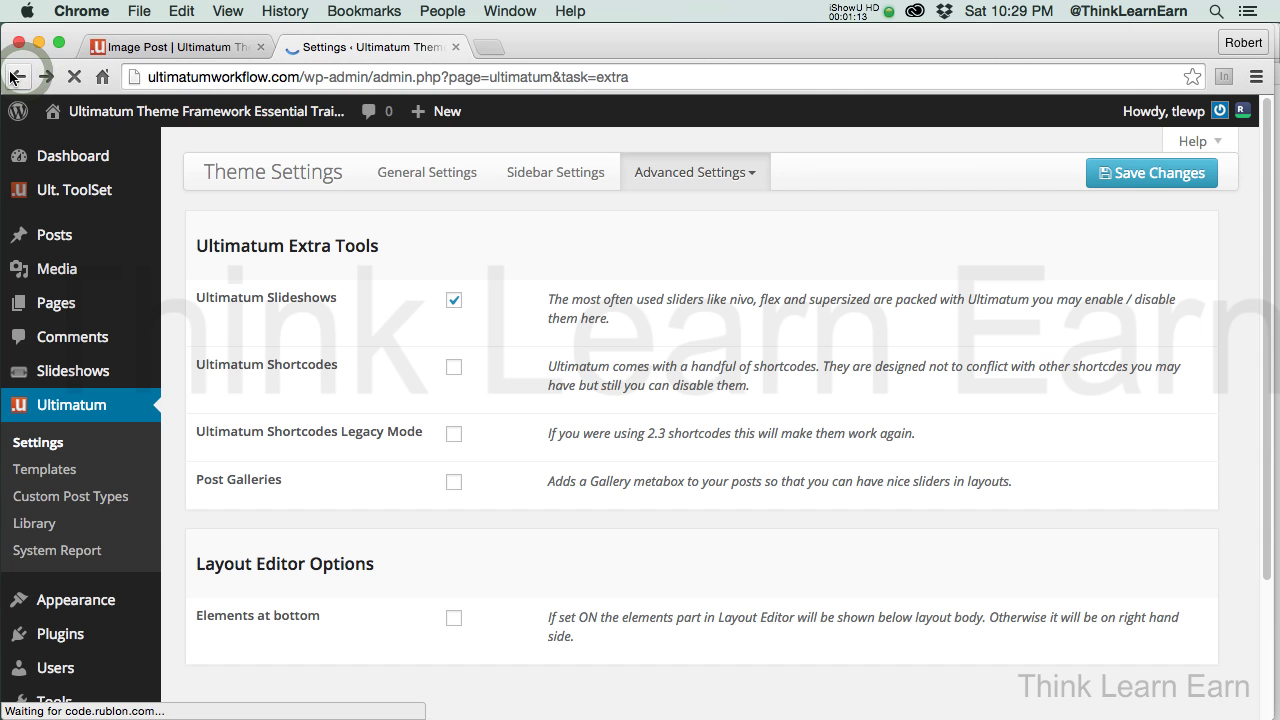
left_click(17, 76)
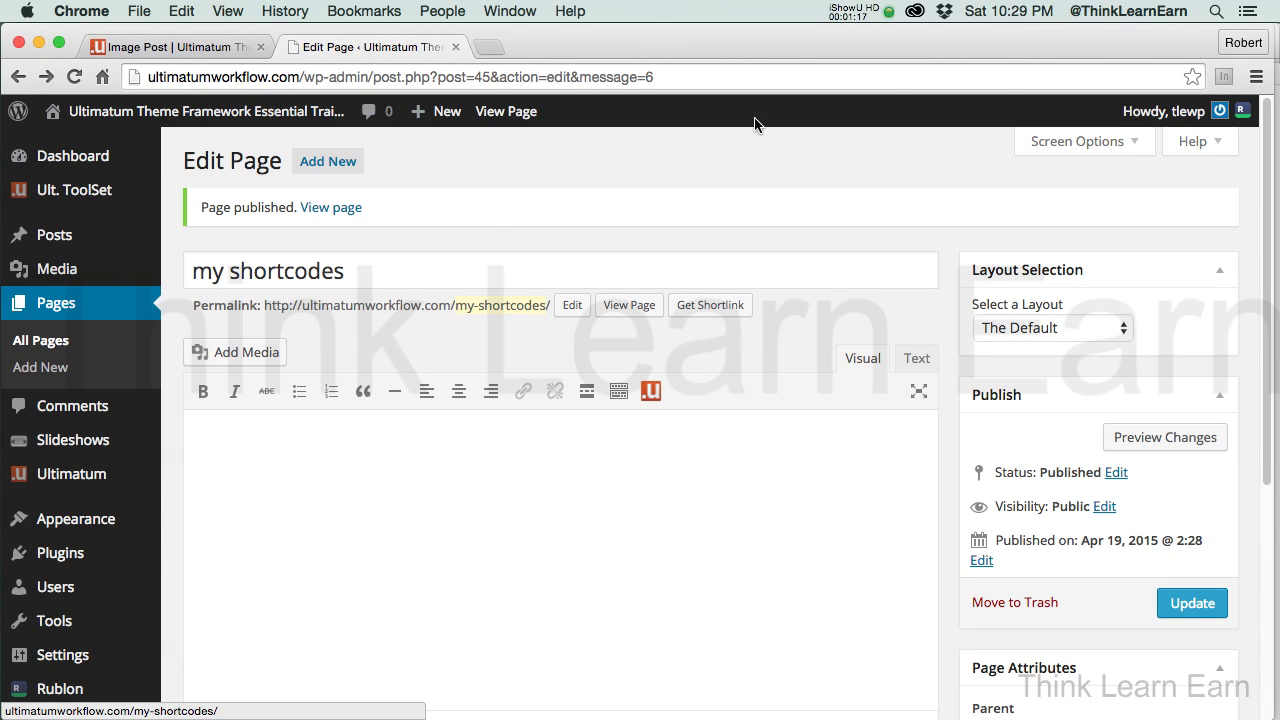
left_click(700, 74)
key("Return")
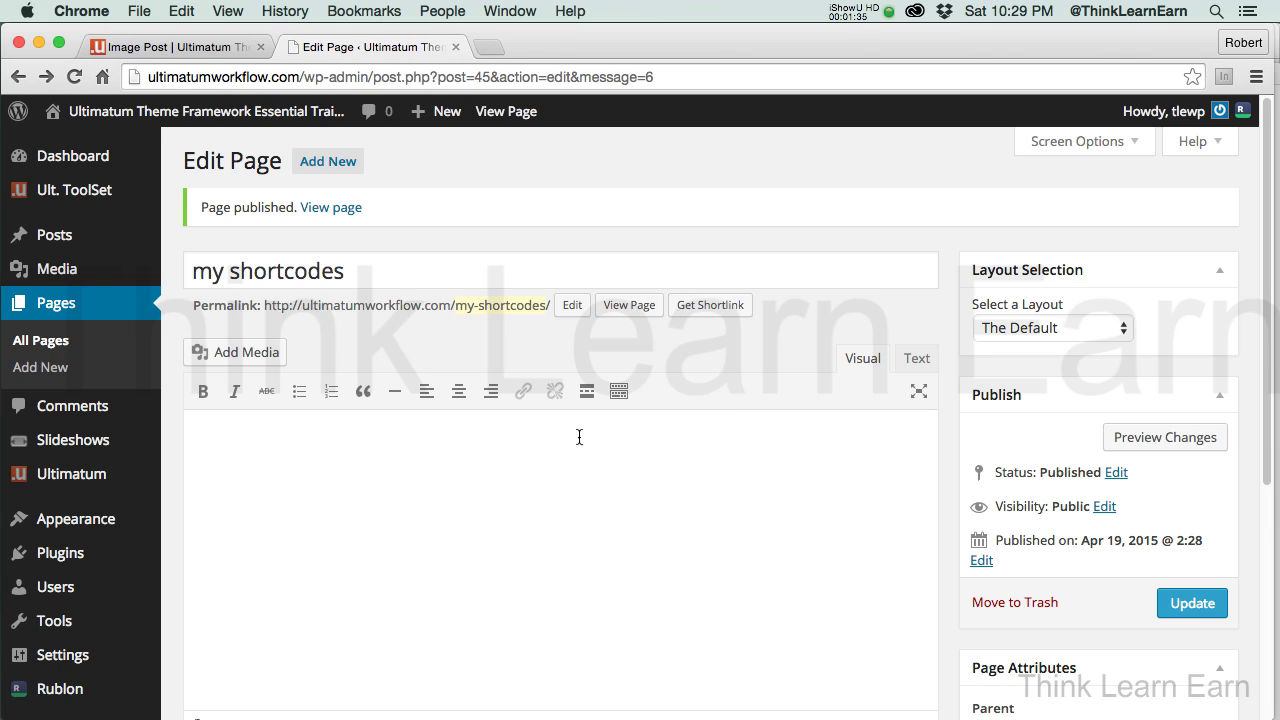
Turn Ultimatum Shortcodes on in the theme's Extras Settings and save the changes.
mouse_move(75, 481)
left_click(220, 478)
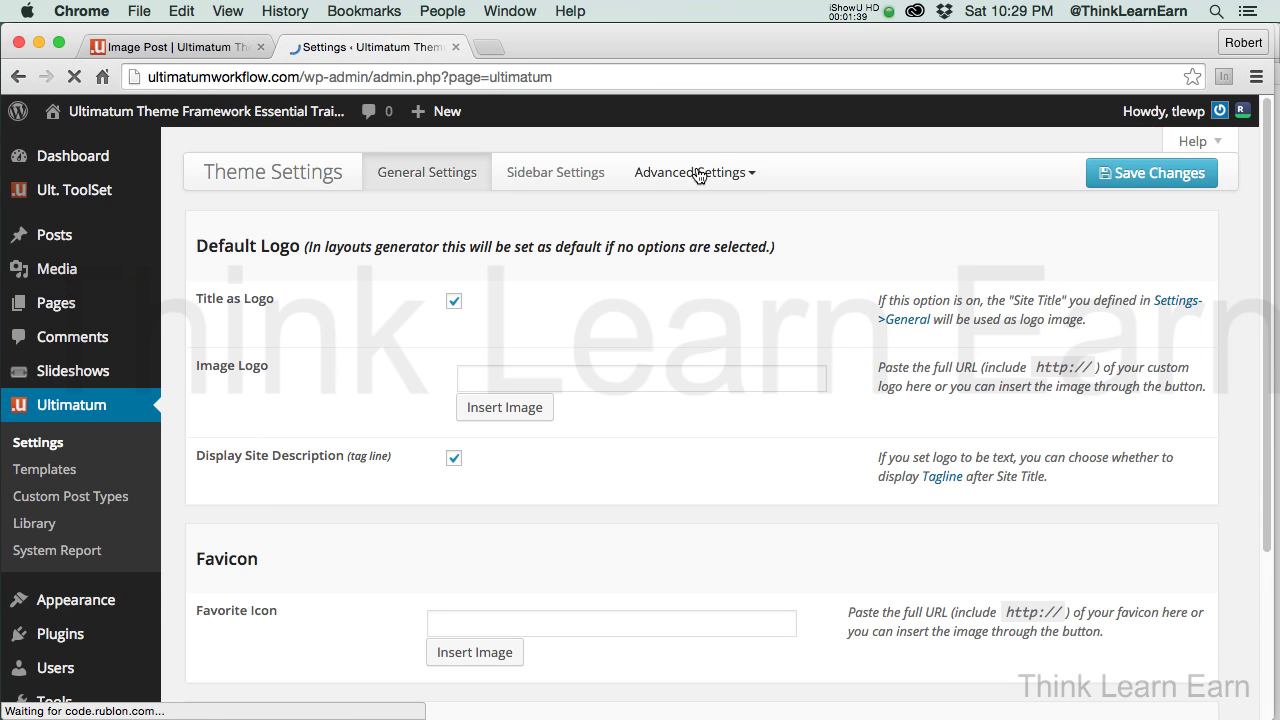
left_click(757, 177)
left_click(733, 211)
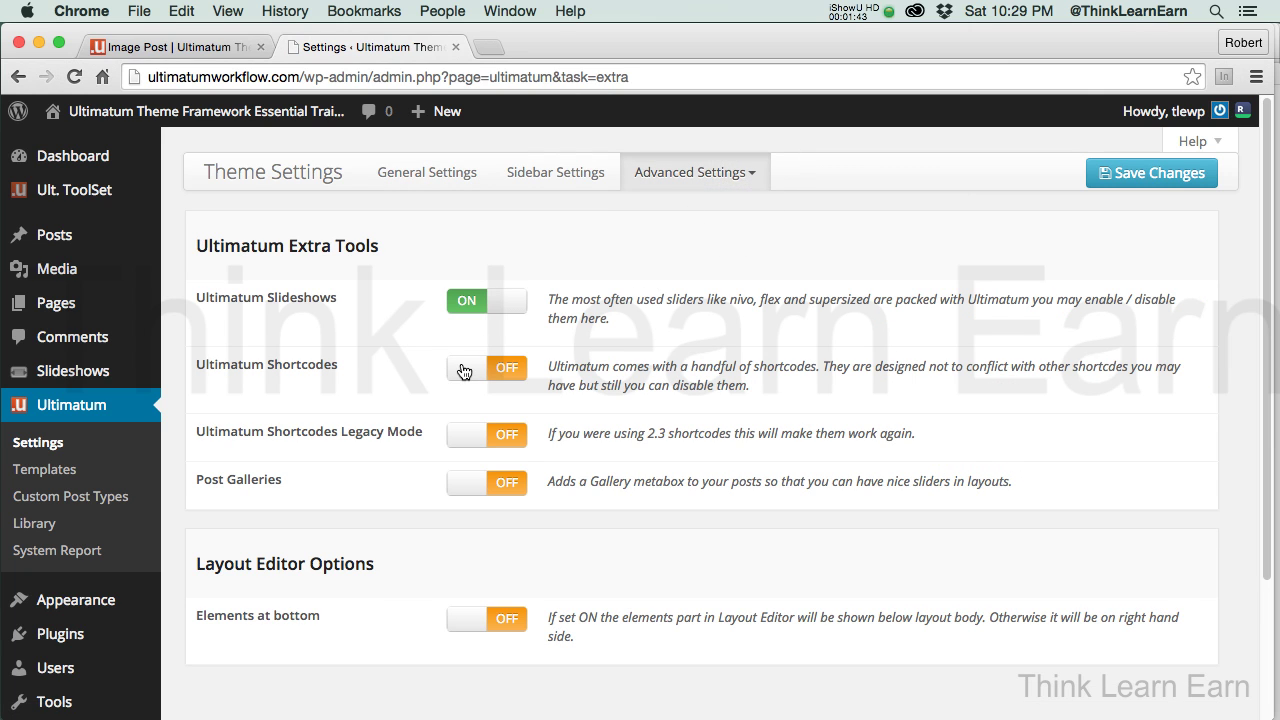
left_click(463, 370)
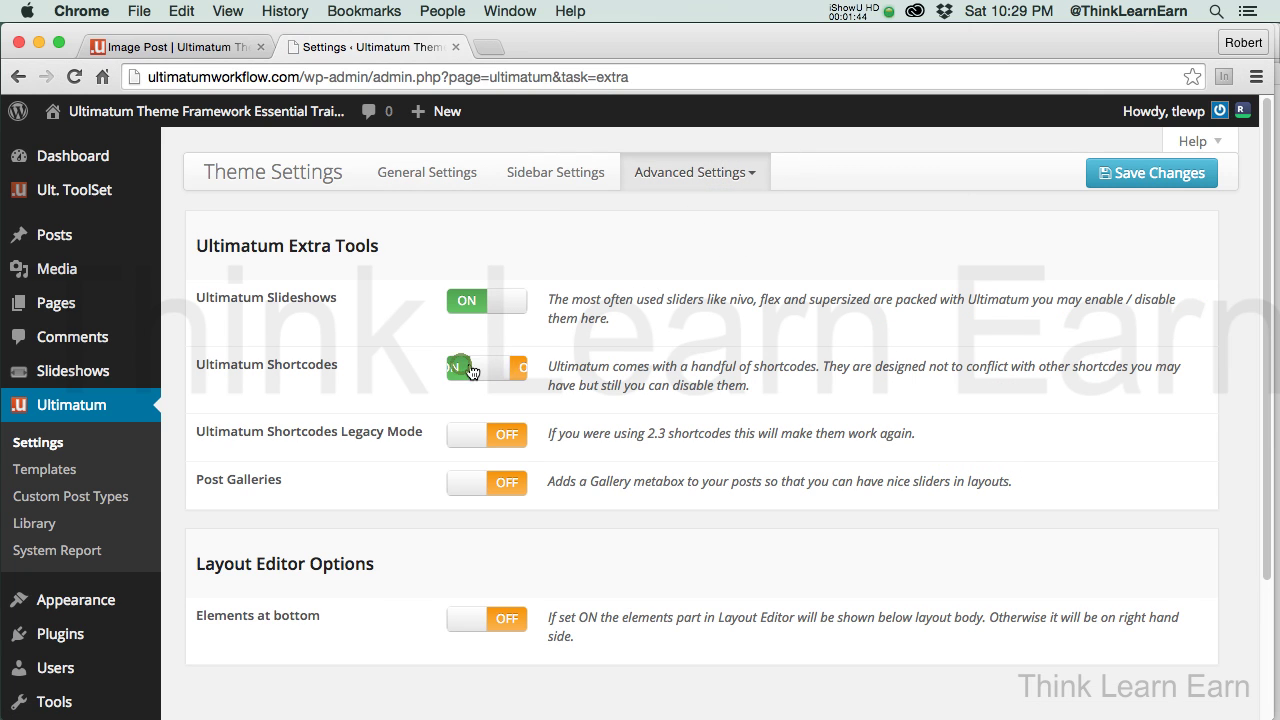
left_click(1127, 175)
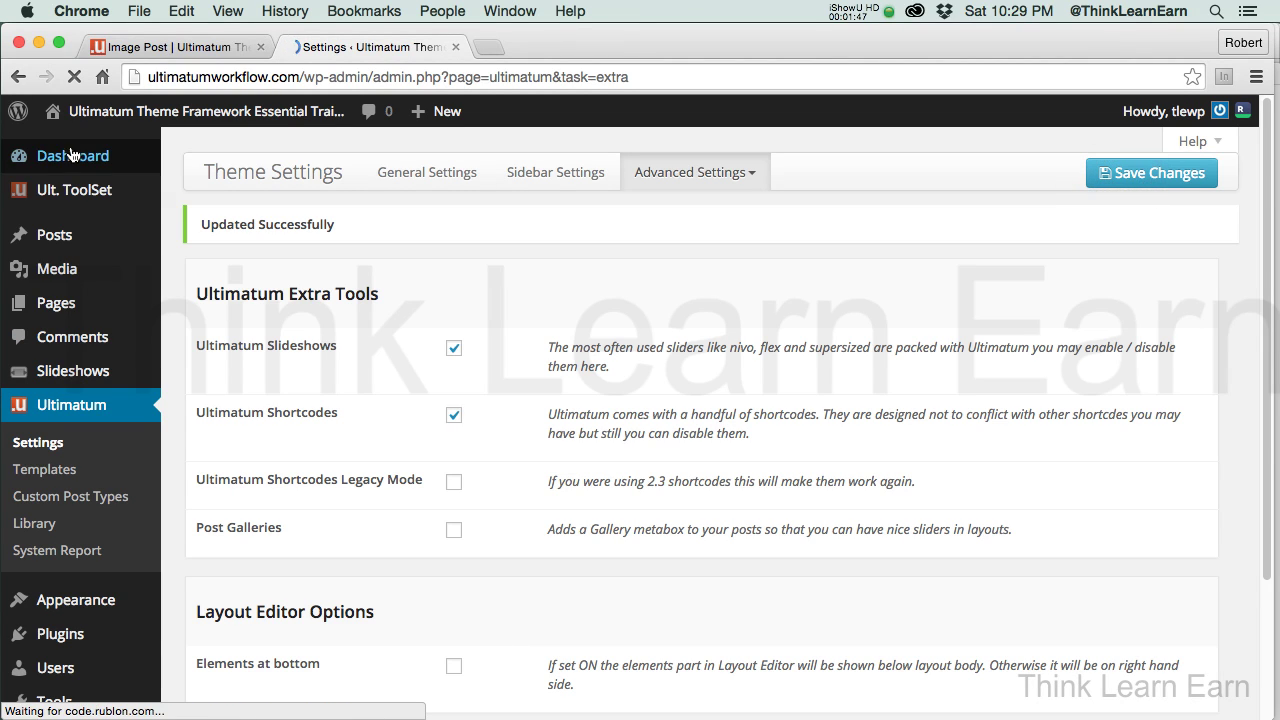
Open the my shortcodes page for editing, check its Text mode and return it to Visual mode.
mouse_move(63, 300)
left_click(196, 303)
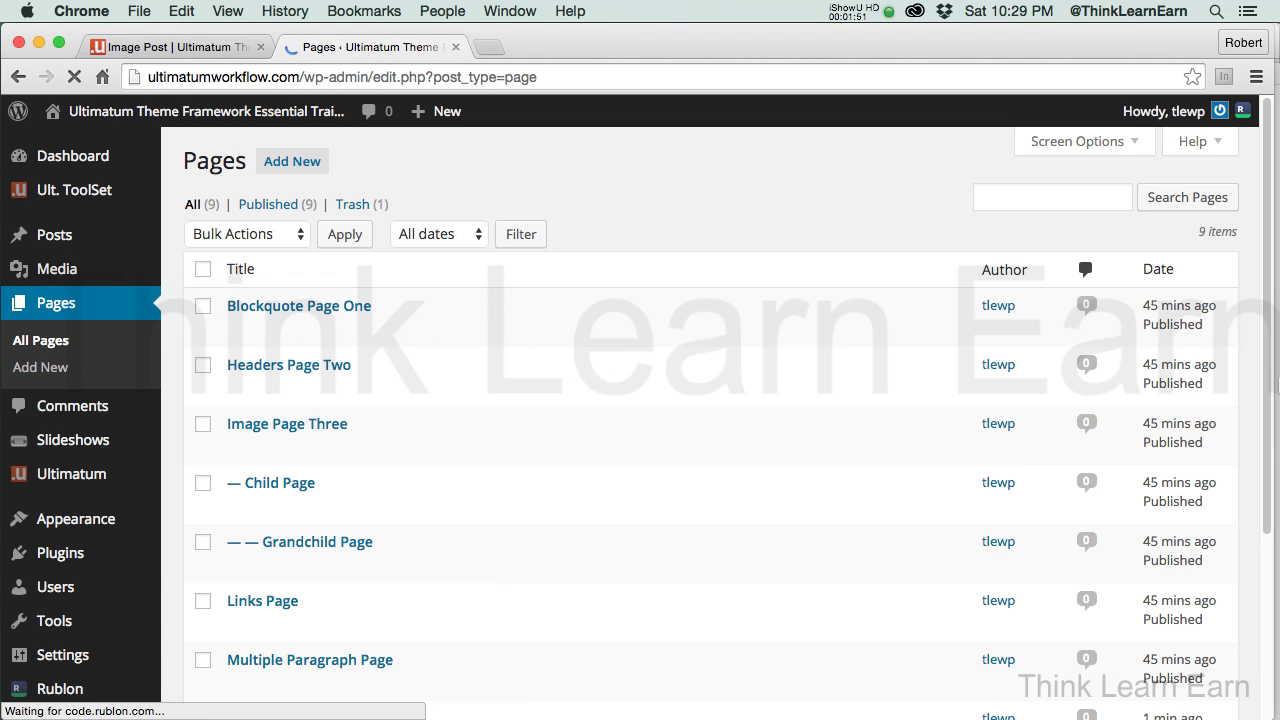
scroll(1263, 360, "down", 5)
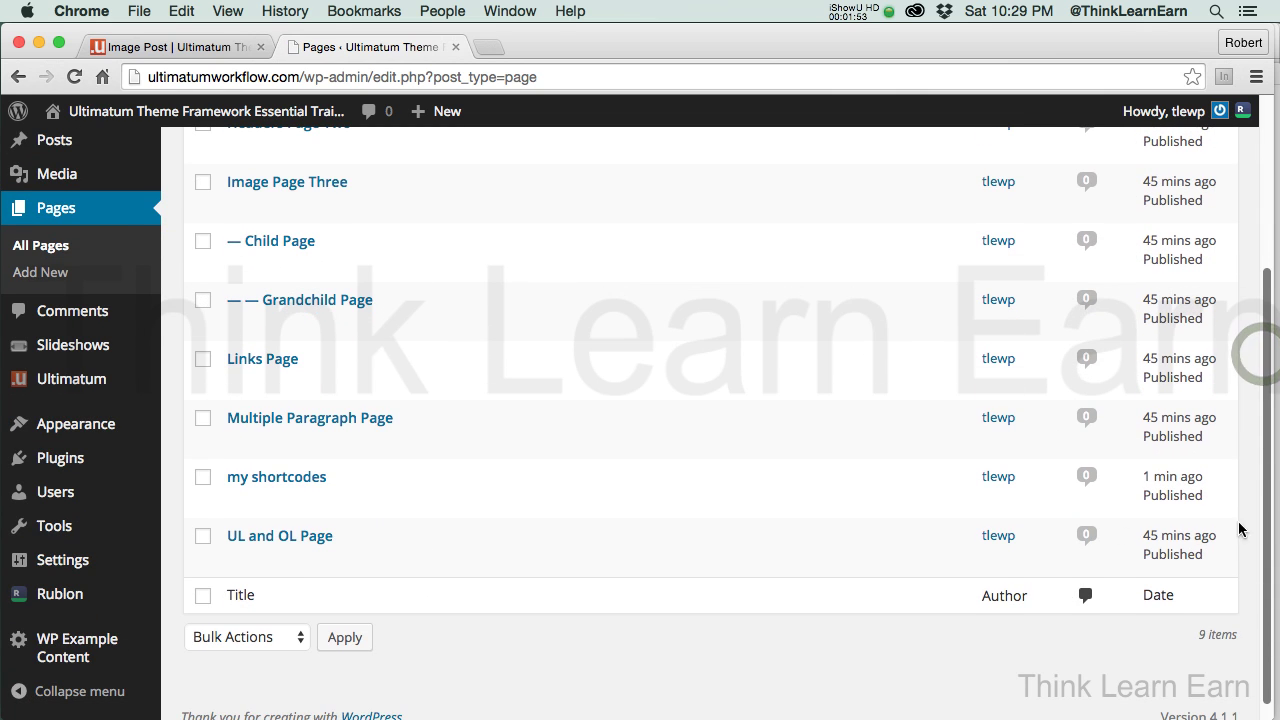
left_click(241, 500)
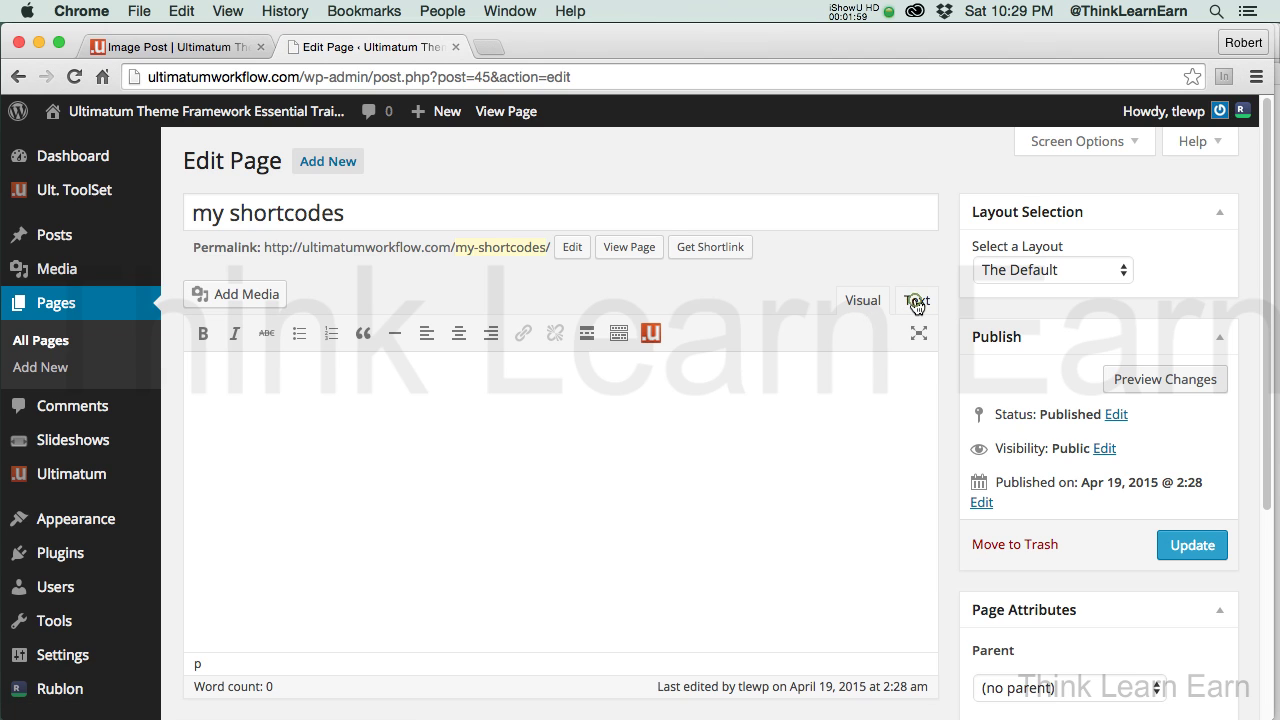
left_click(916, 303)
left_click(865, 303)
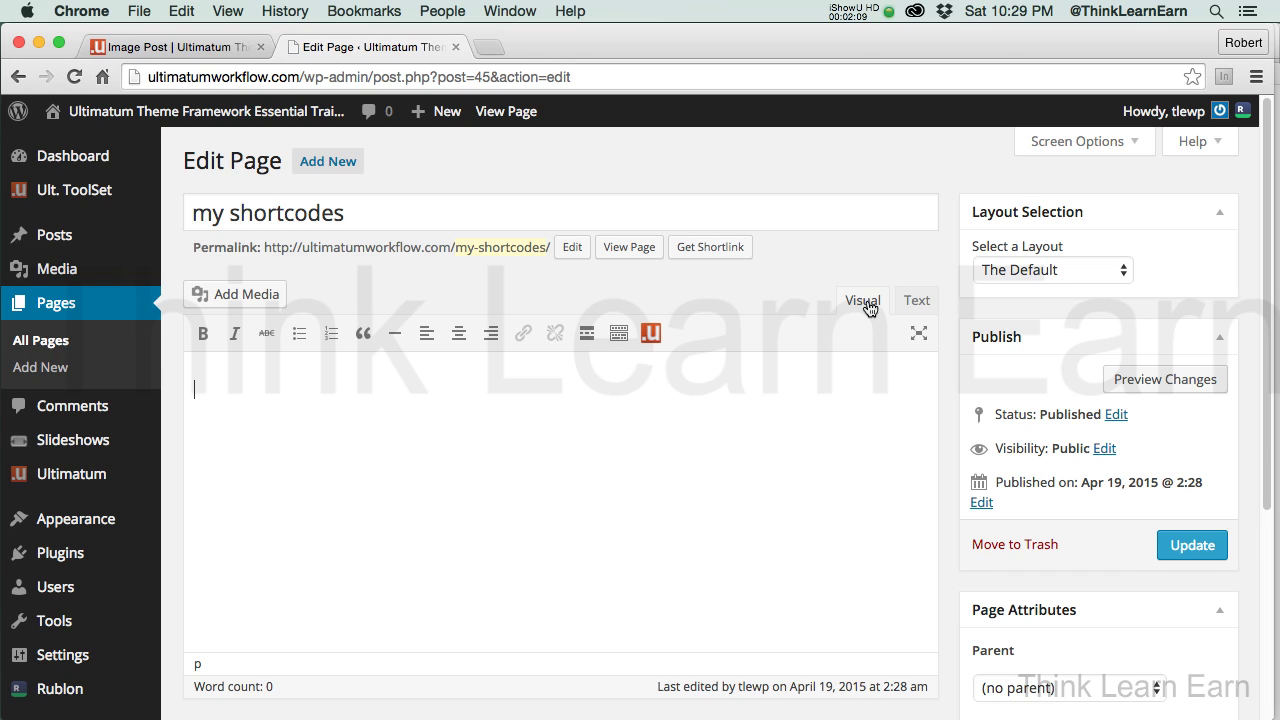
Enter the sample bracketed text [sdhshsdh] in the page body and delete it again.
type("[sdhshsdh")
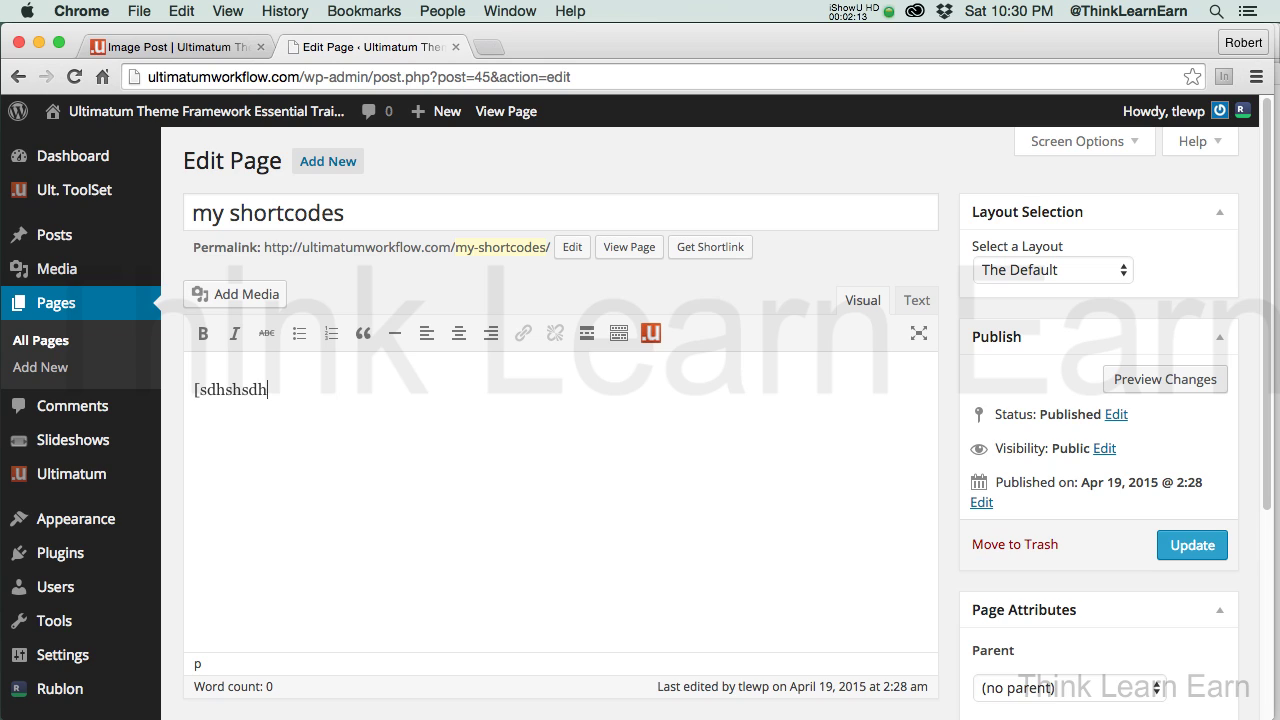
type("]")
triple_click(288, 388)
key("BackSpace")
Open the Ultimatum shortcode picker and look through its categories from All and Columns to Google Chart and Videos.
left_click(651, 334)
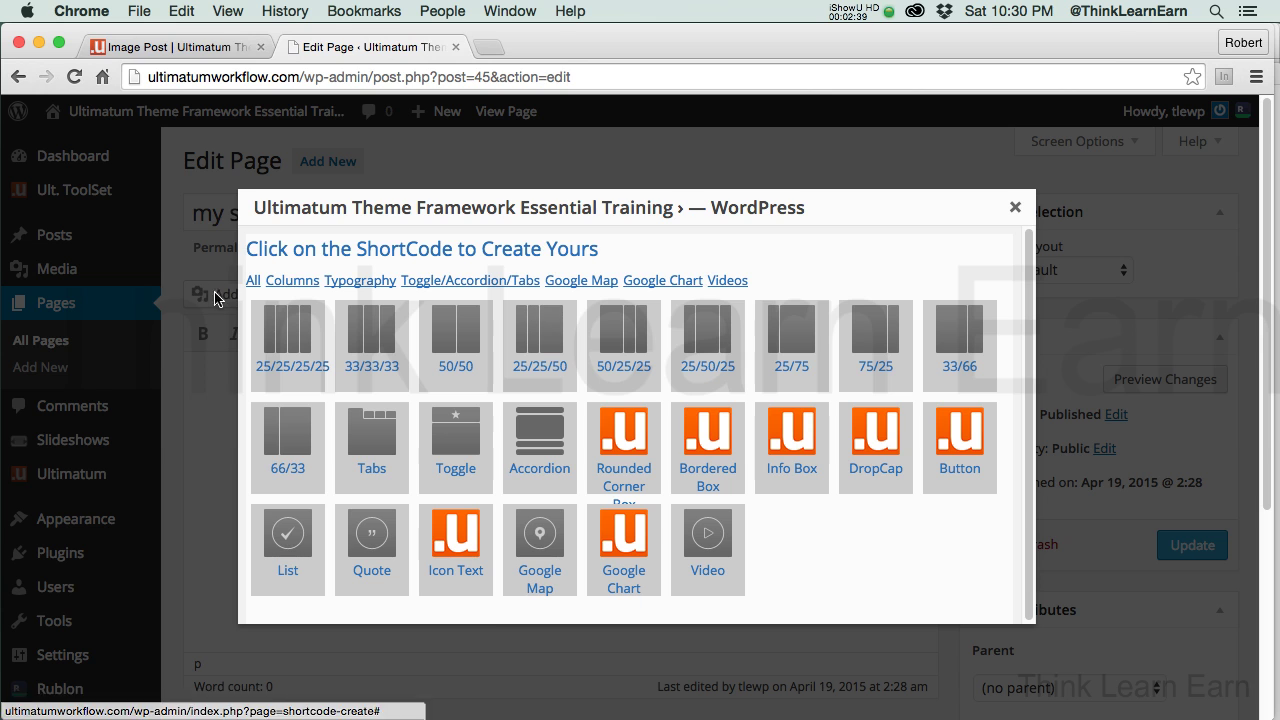
left_click(253, 282)
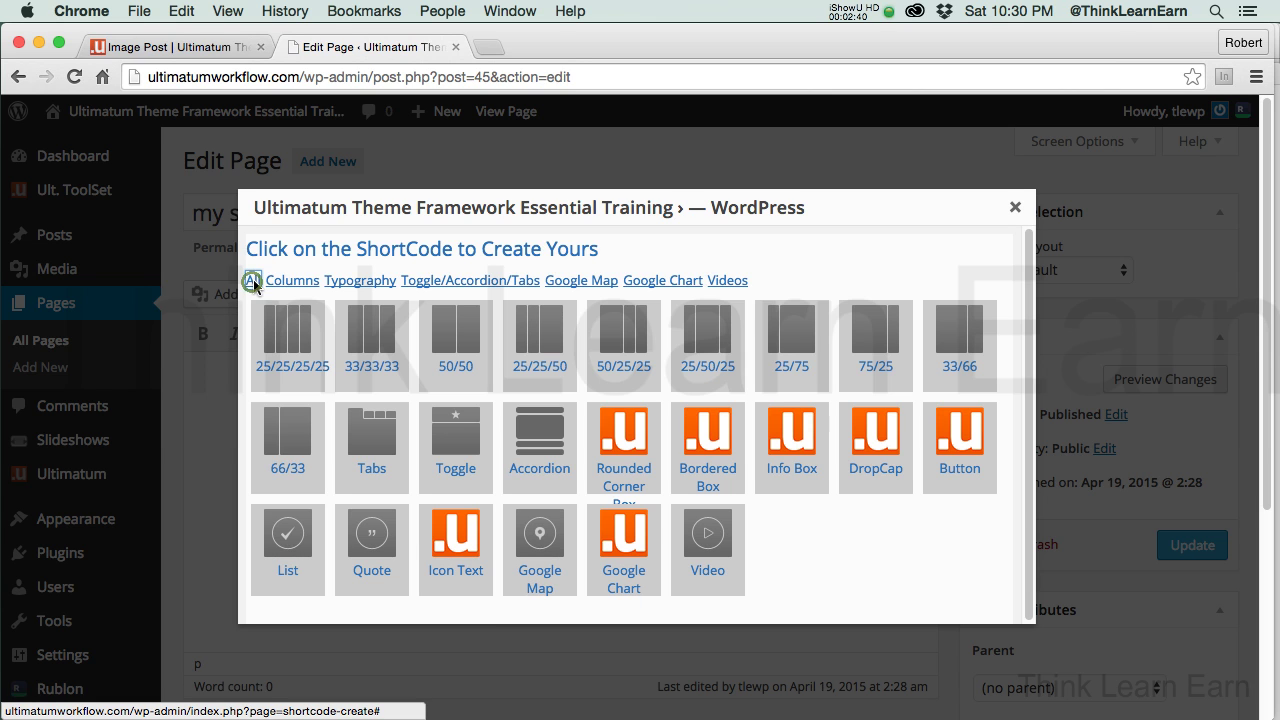
left_click(305, 285)
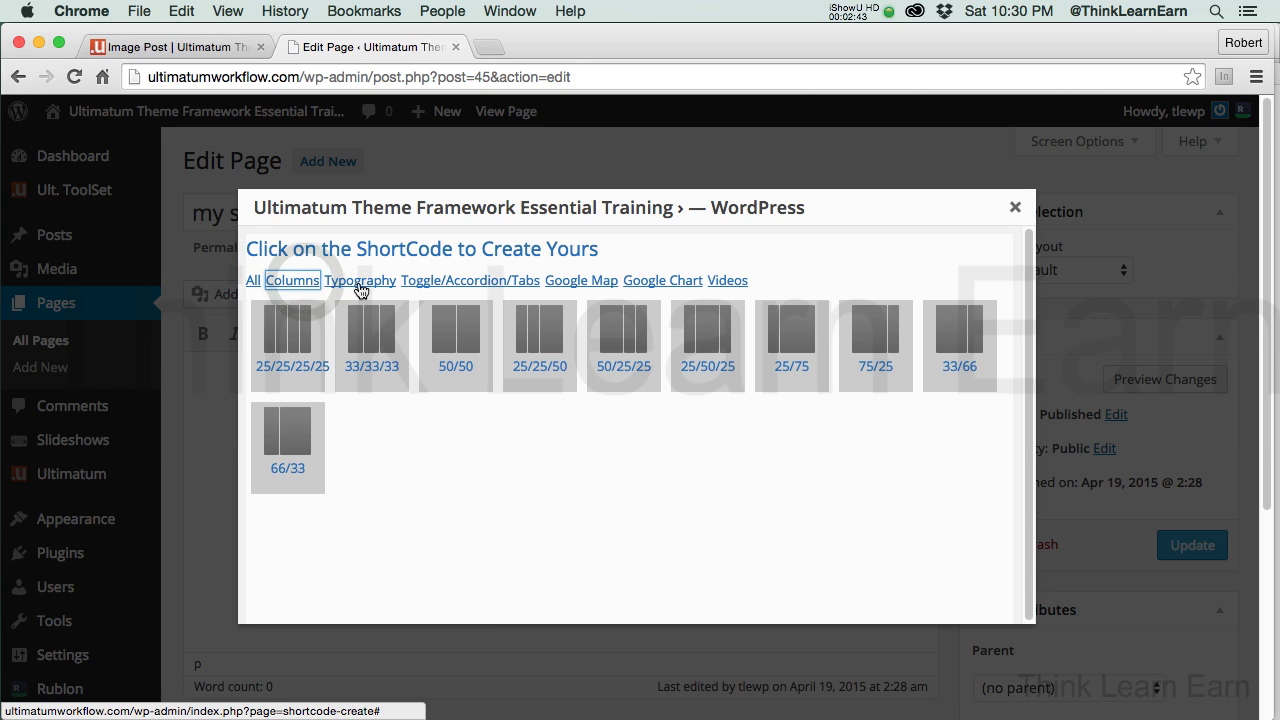
left_click(362, 284)
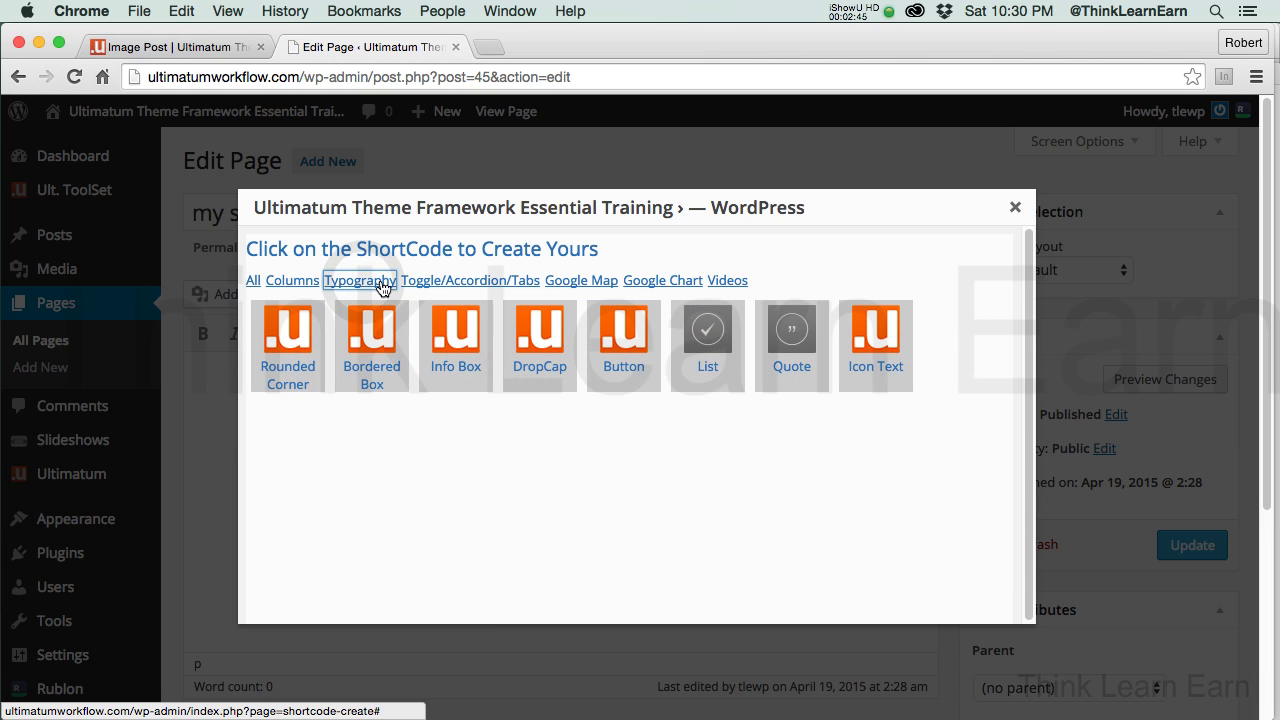
left_click(447, 284)
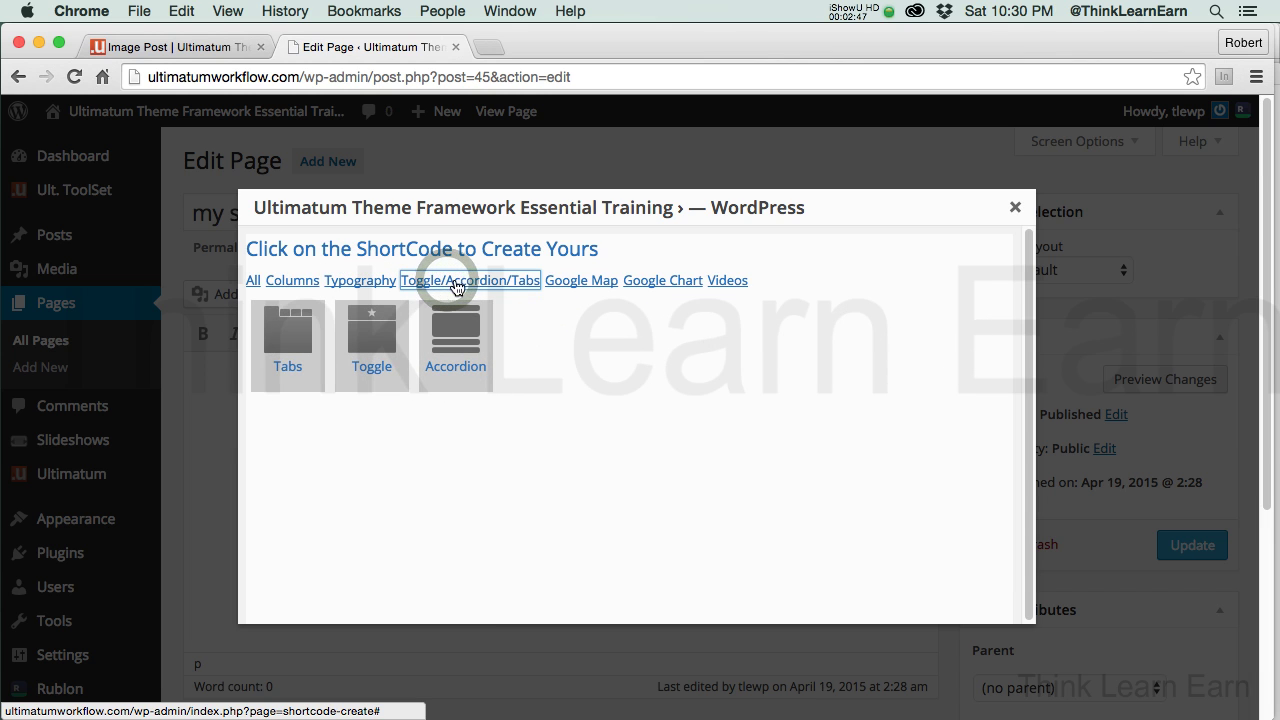
left_click(583, 288)
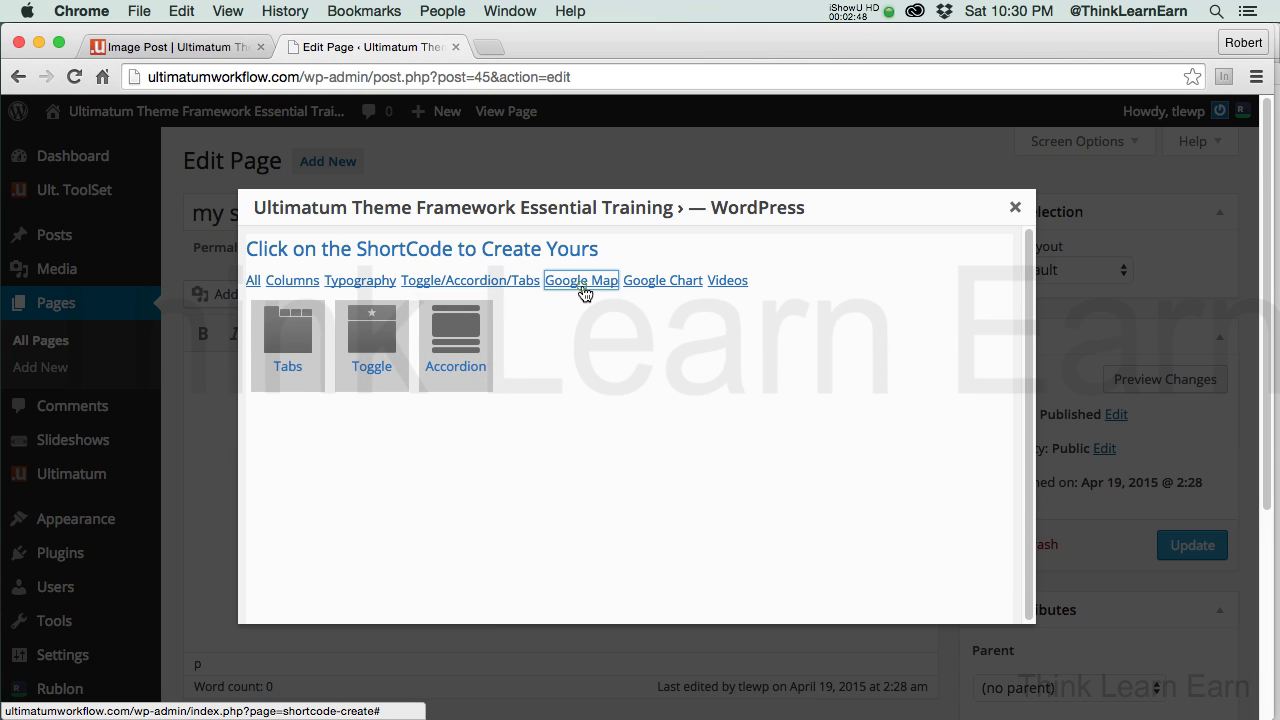
left_click(664, 286)
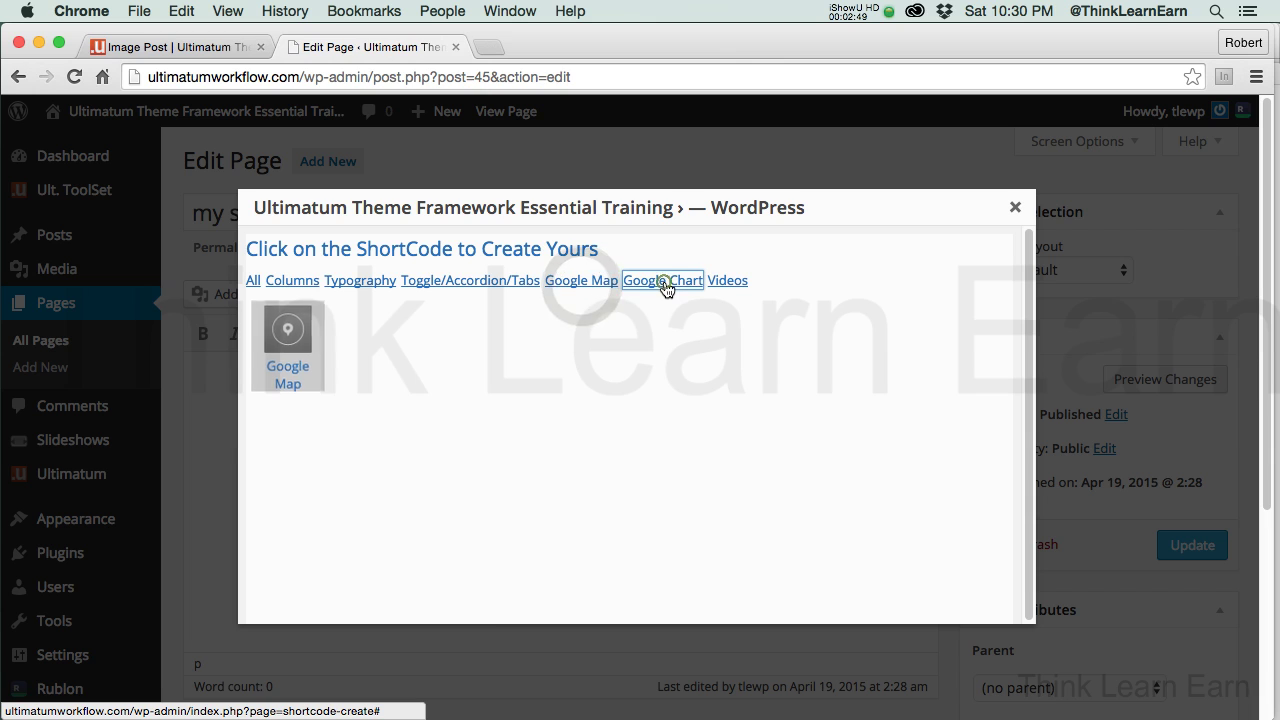
left_click(740, 290)
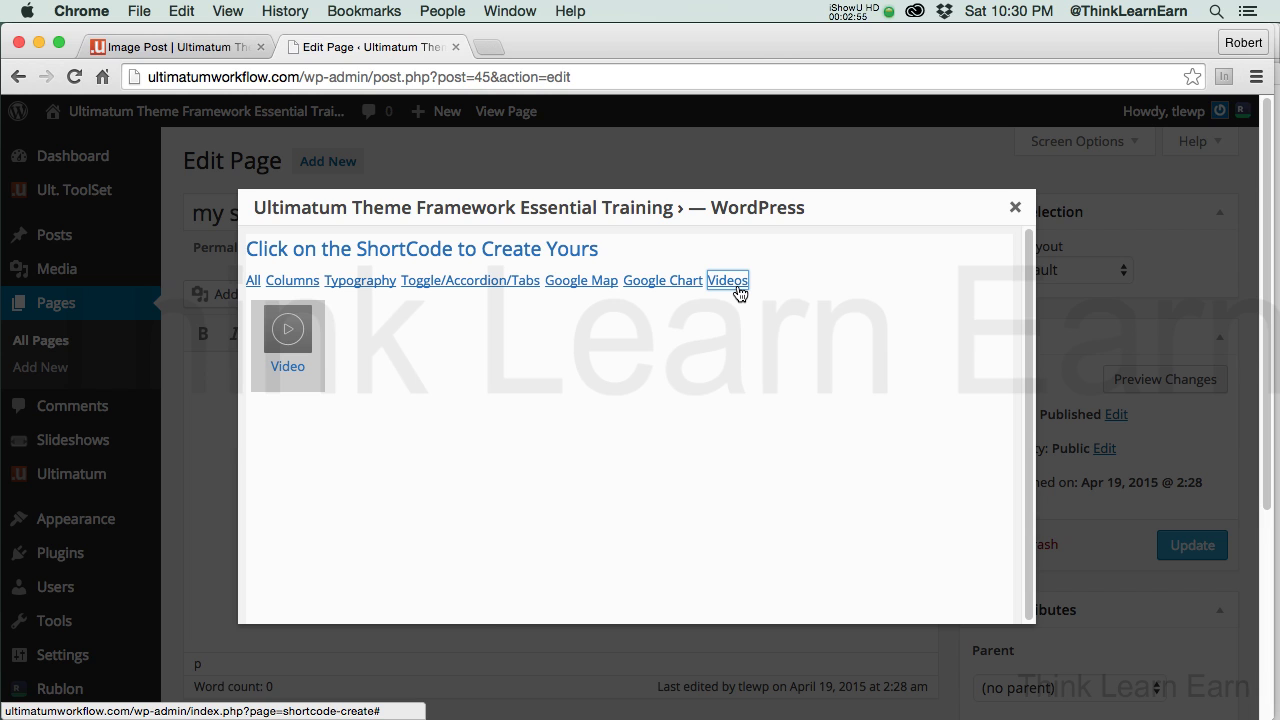
Open the Video shortcode's settings and load youtube.com in a new browser tab.
left_click(288, 349)
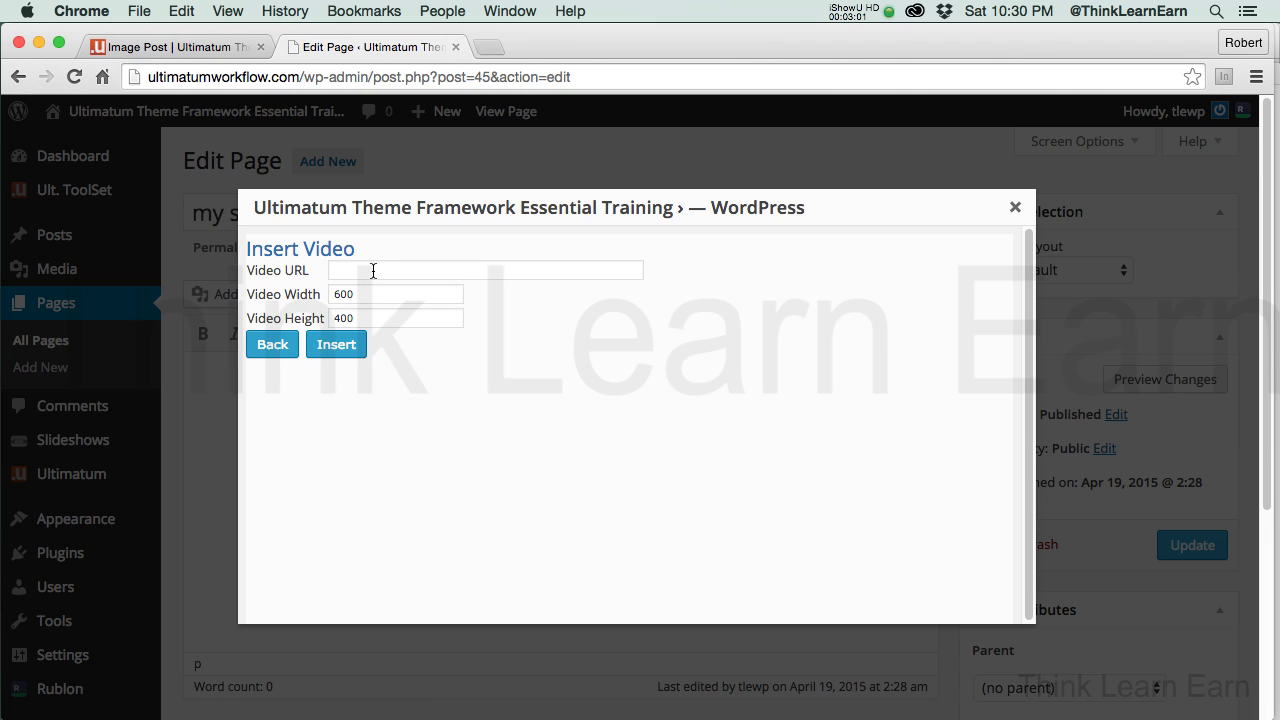
left_click(374, 270)
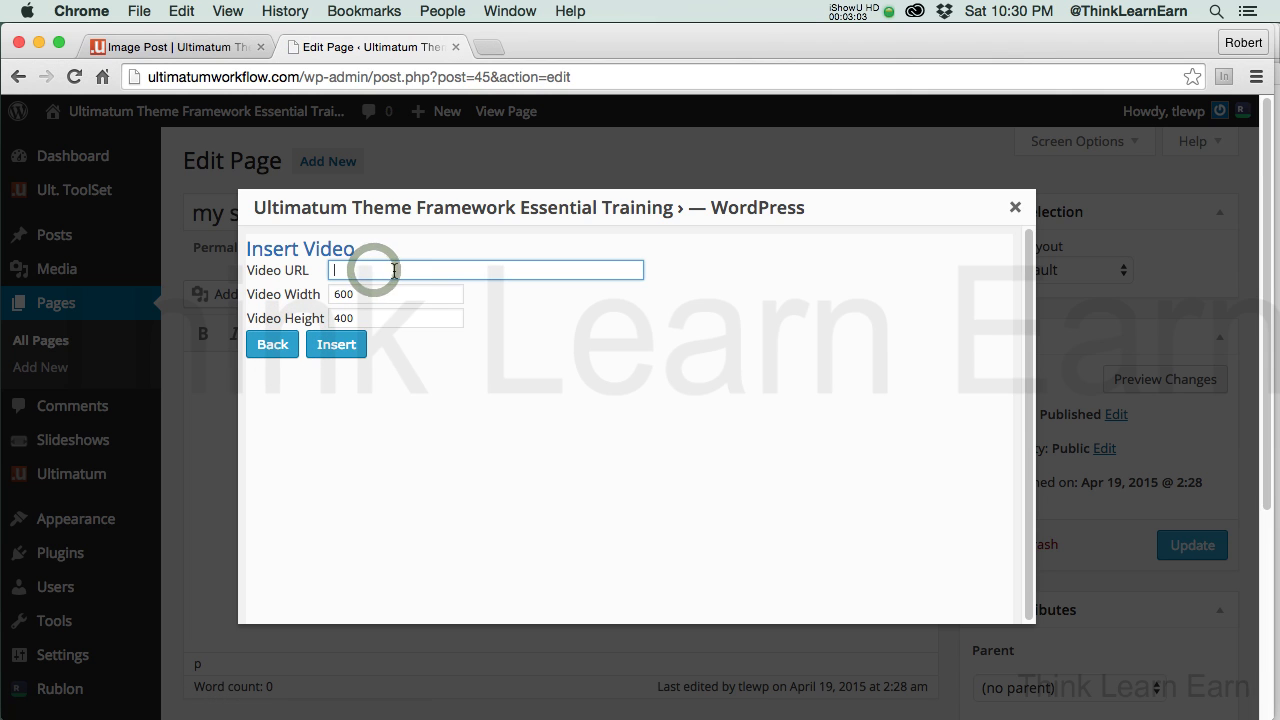
key("super+t")
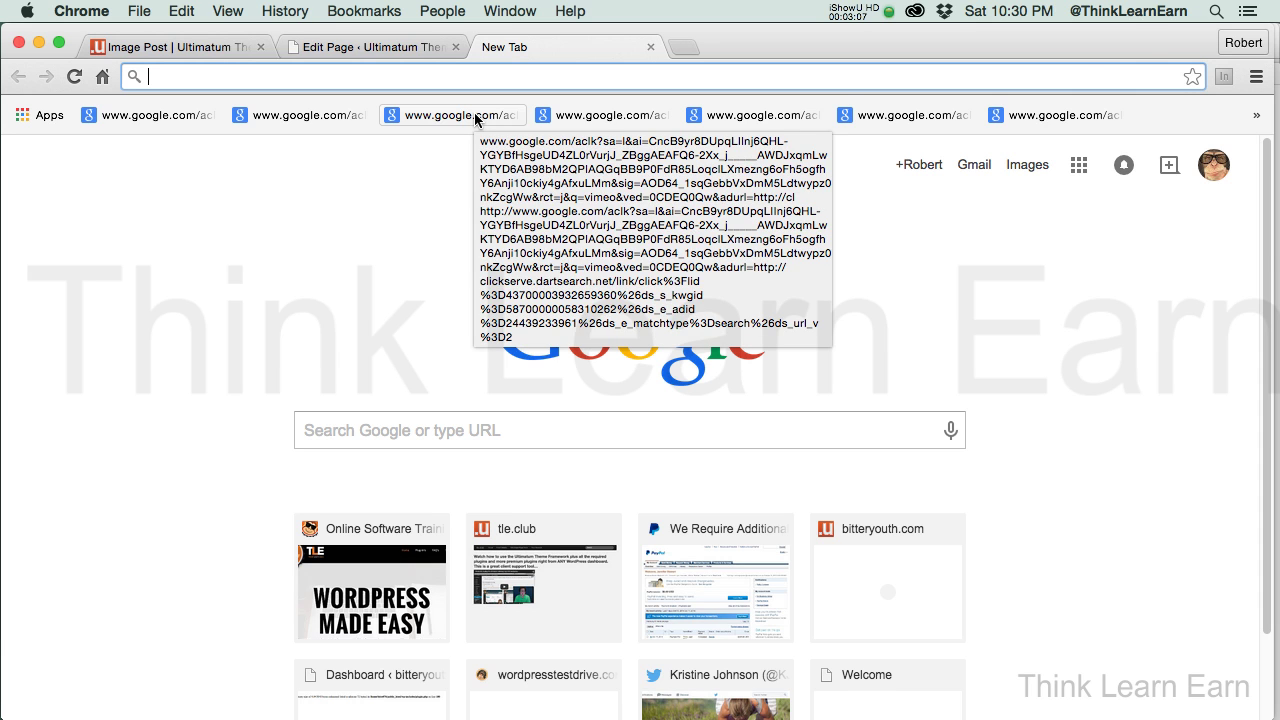
type("youtube.com")
key("Return")
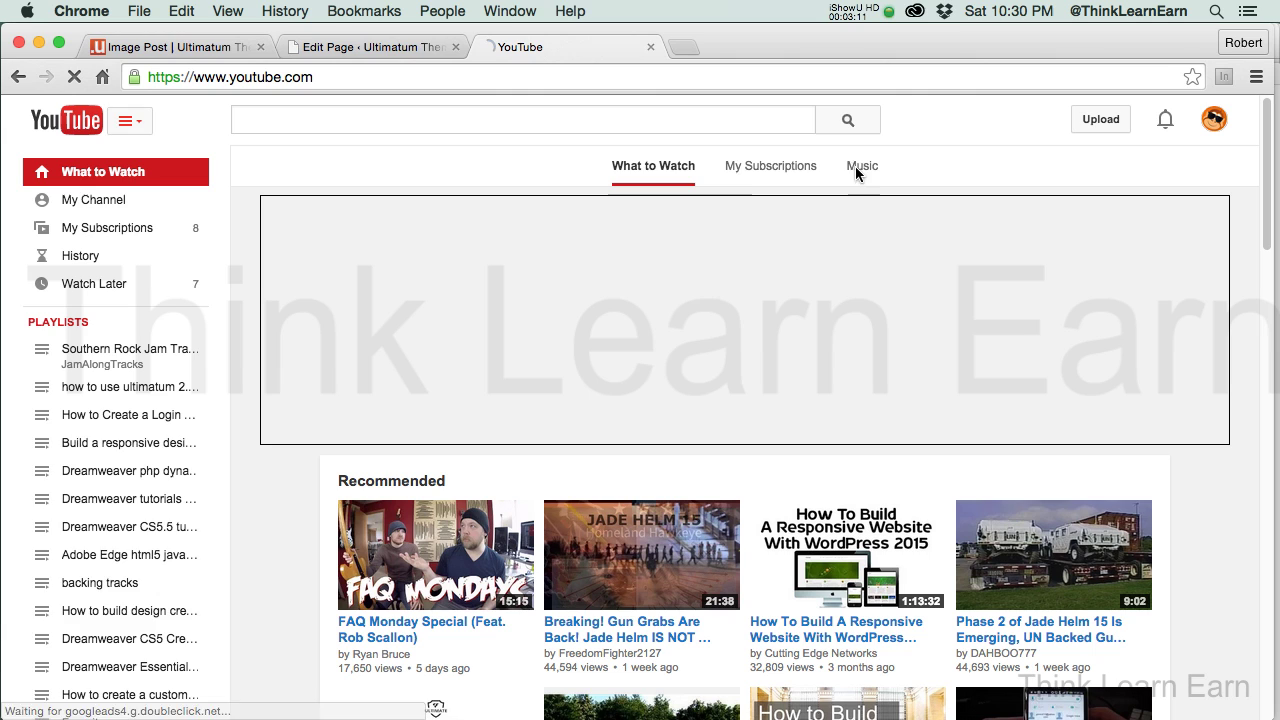
Go through the channel's Creator Studio to the "Learn Wordpress 4 FREE from your wordpress dashboard" video and copy its address.
left_click(1215, 121)
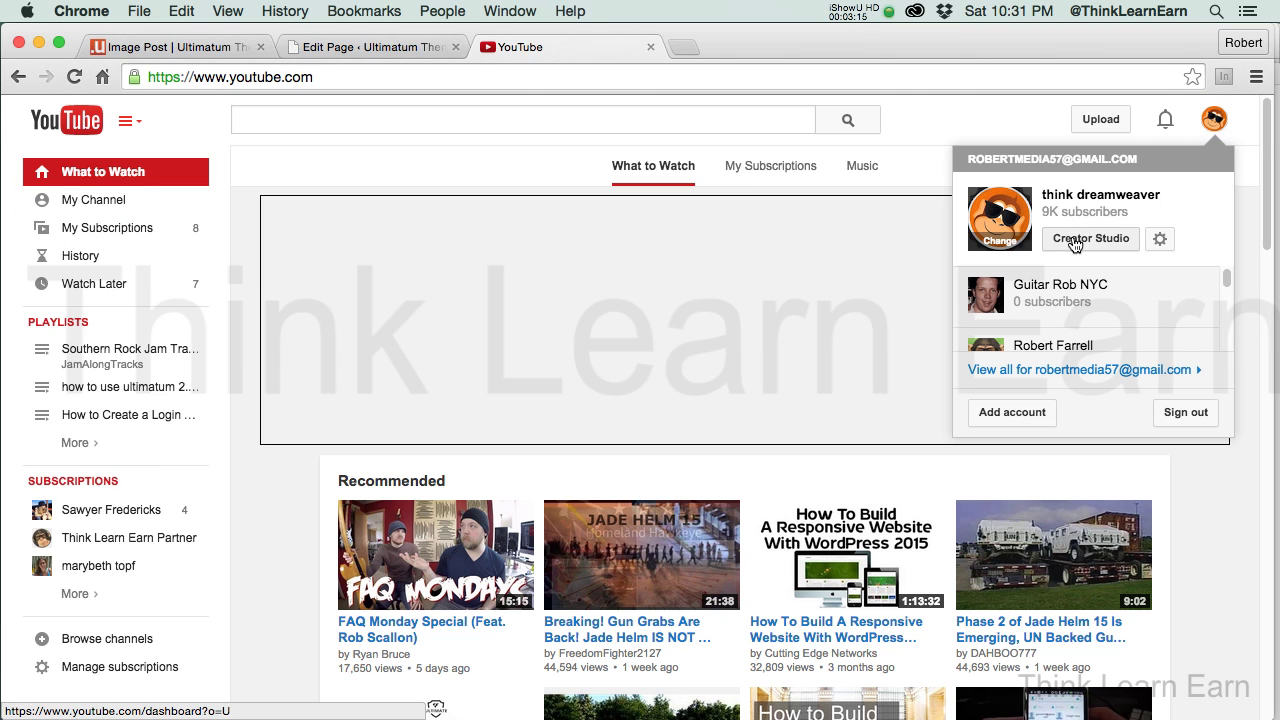
left_click(1075, 242)
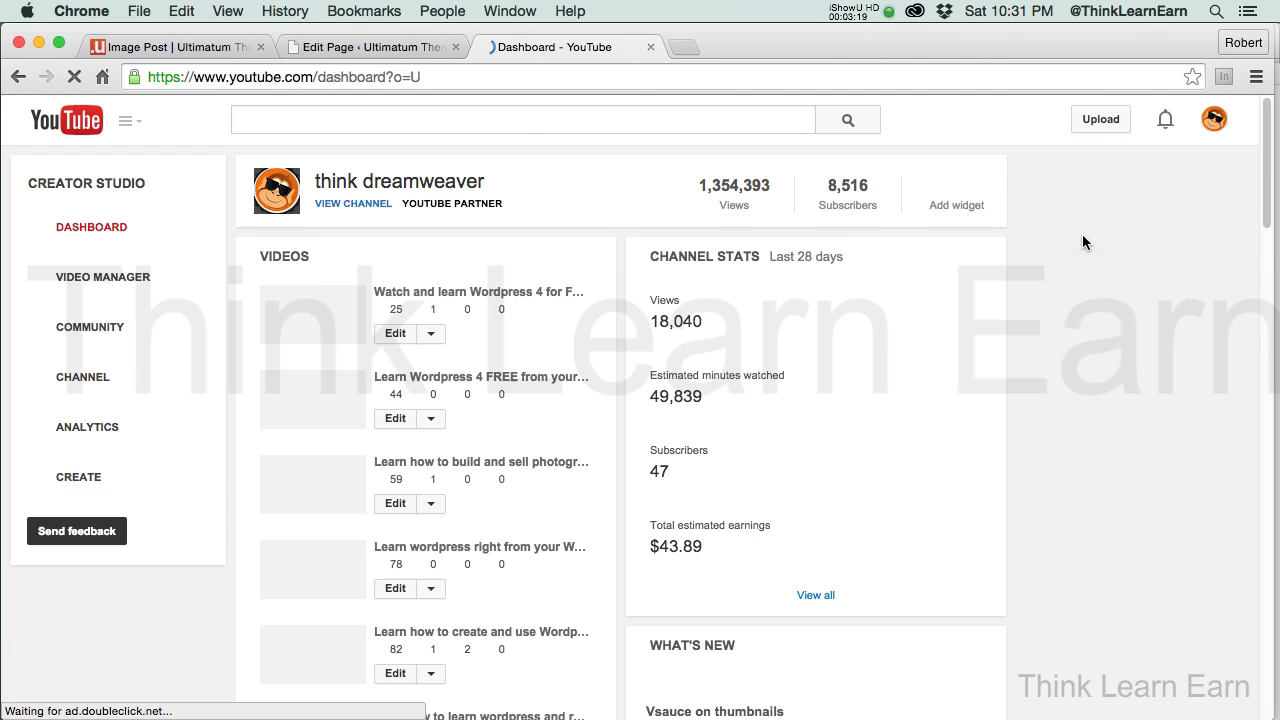
left_click(140, 228)
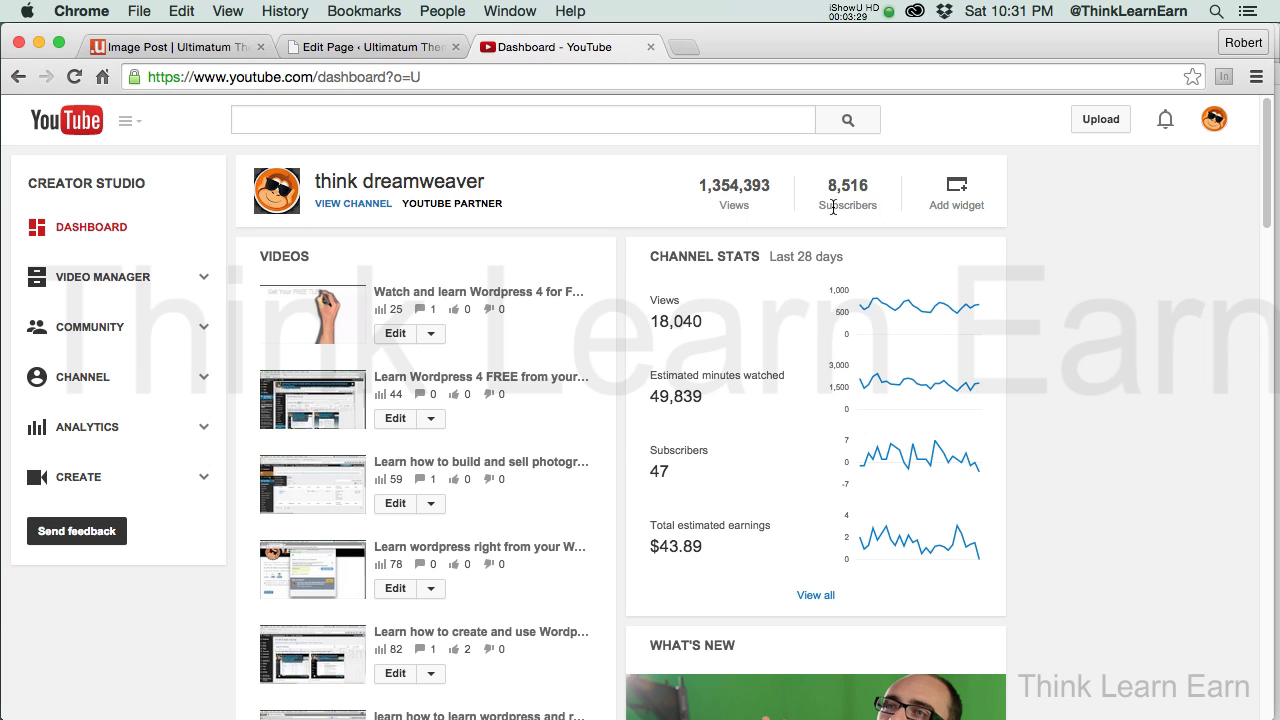
left_click(118, 278)
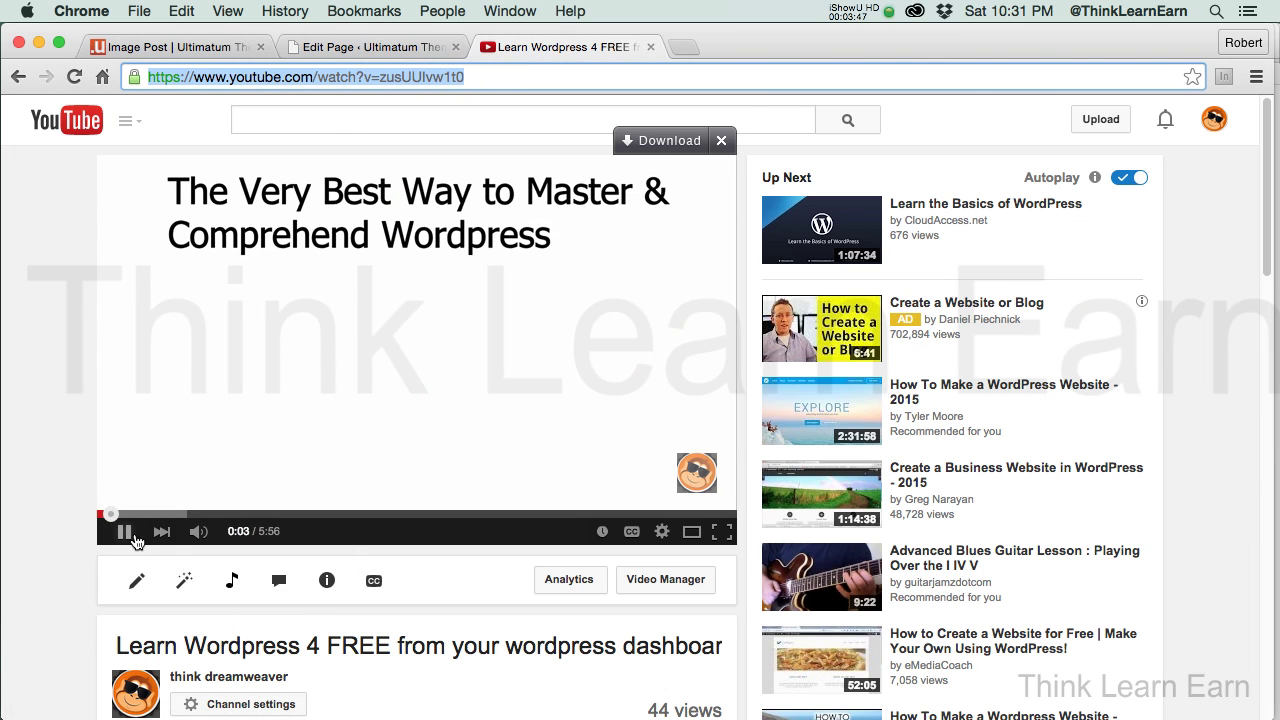
left_click(205, 416)
left_click(377, 47)
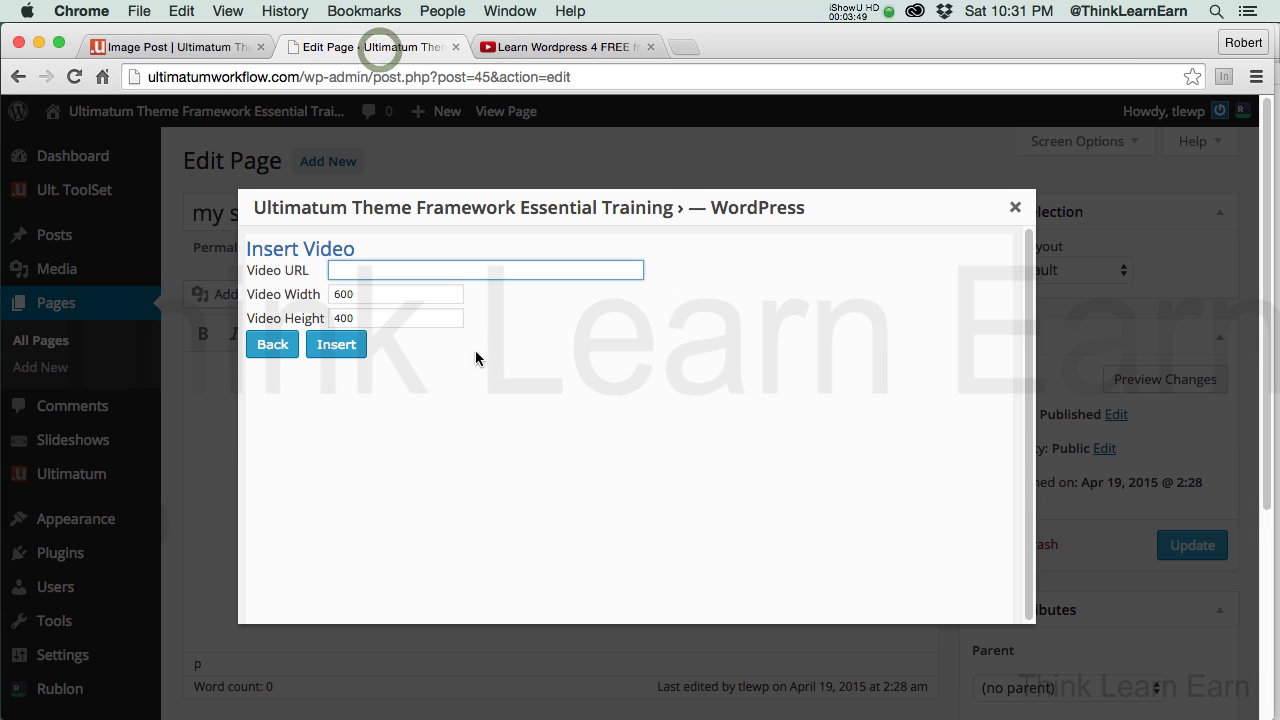
left_click(436, 270)
type("https://www.youtube.com/watch?v=zusUUIvw1t0")
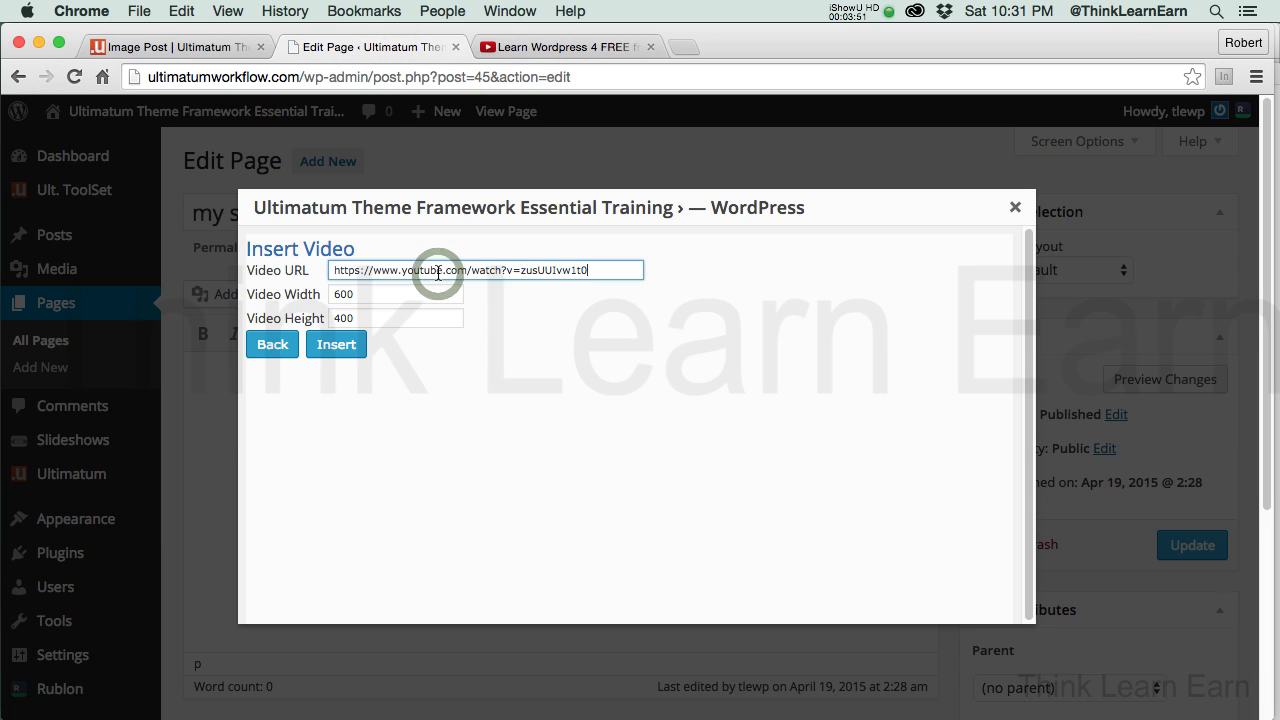
Set the video width to 1280 and height to 720, and insert the video shortcode into the page.
double_click(362, 294)
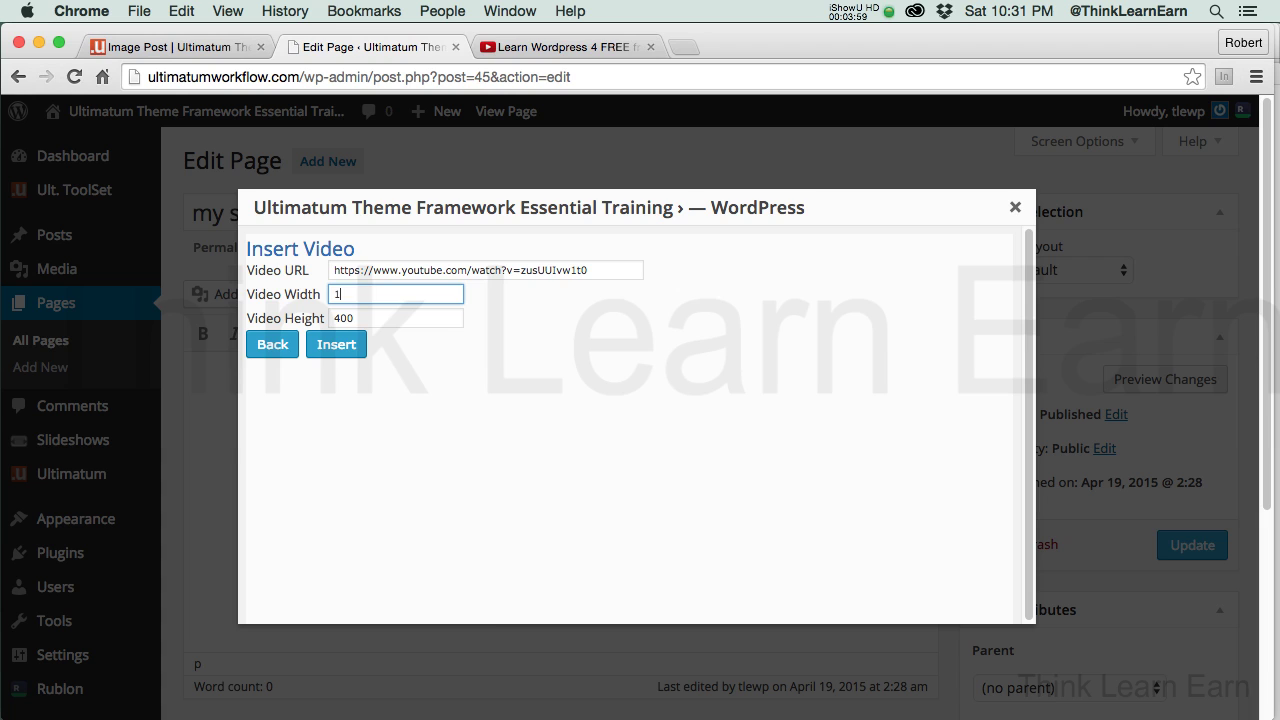
type("1280")
key("Tab")
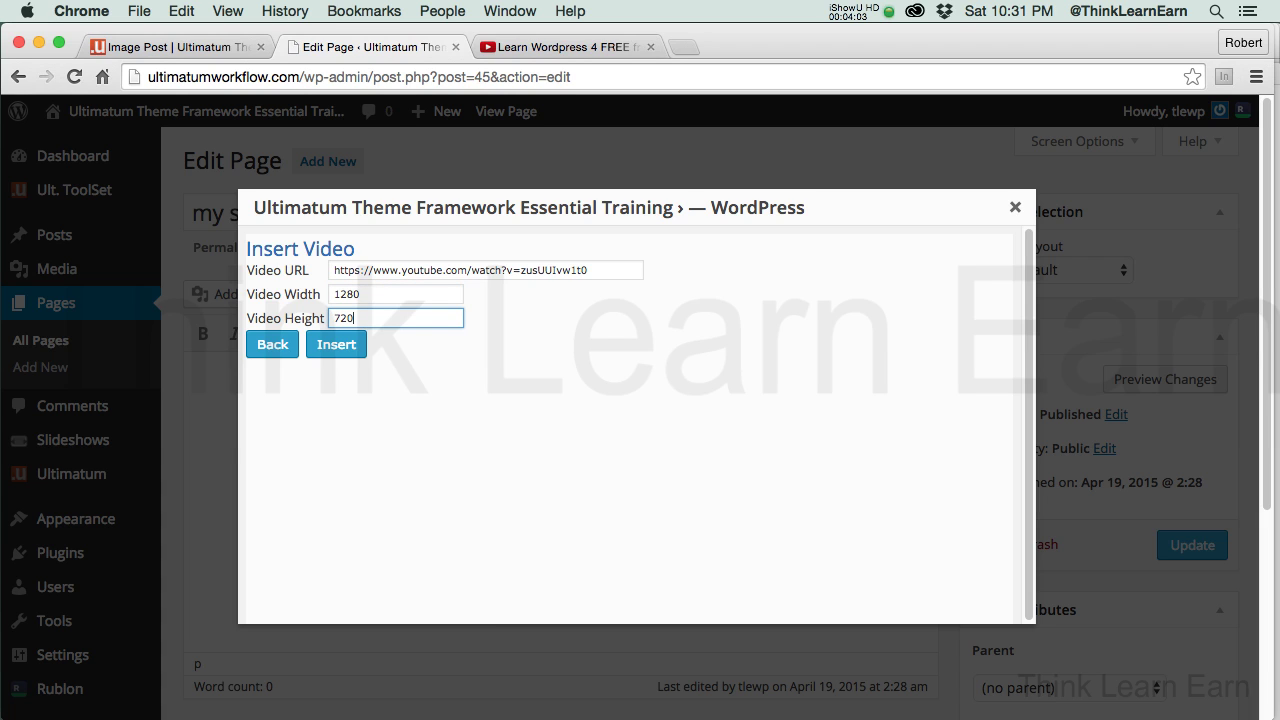
type("720")
left_click(343, 347)
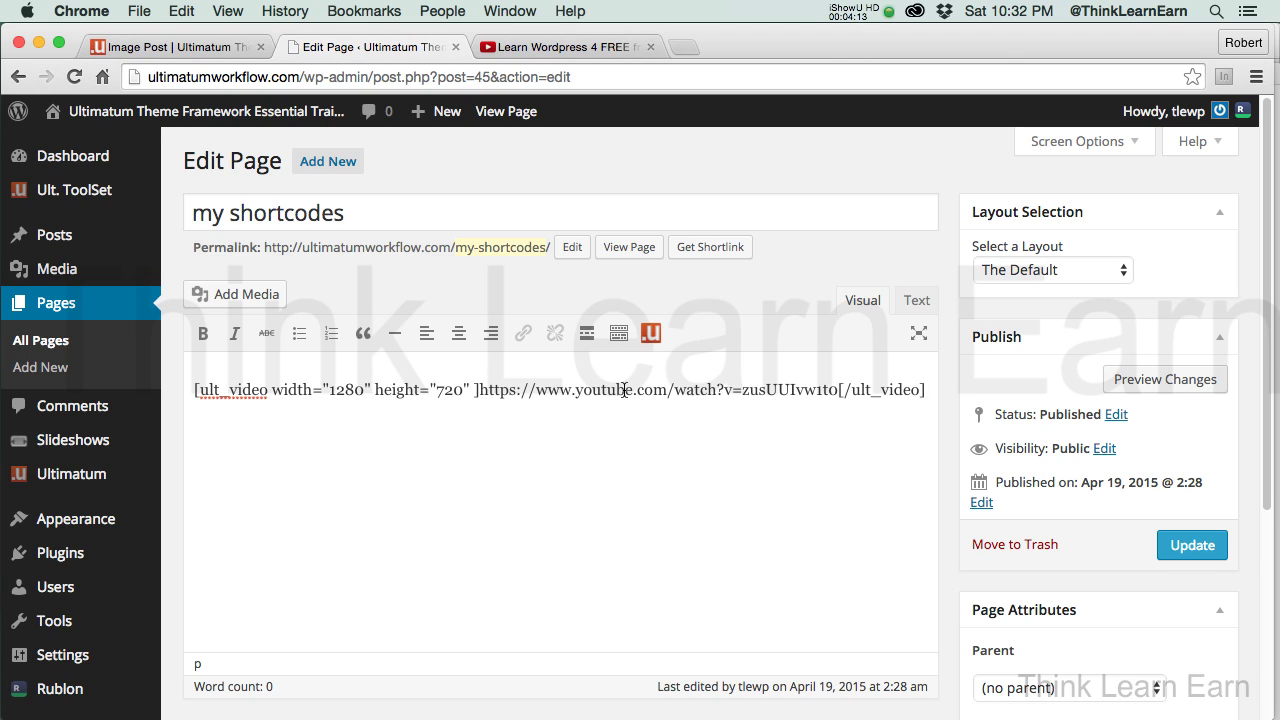
Highlight the opening ult_video tag in the page body to examine its width and height attributes.
left_click_drag(192, 389, 481, 389)
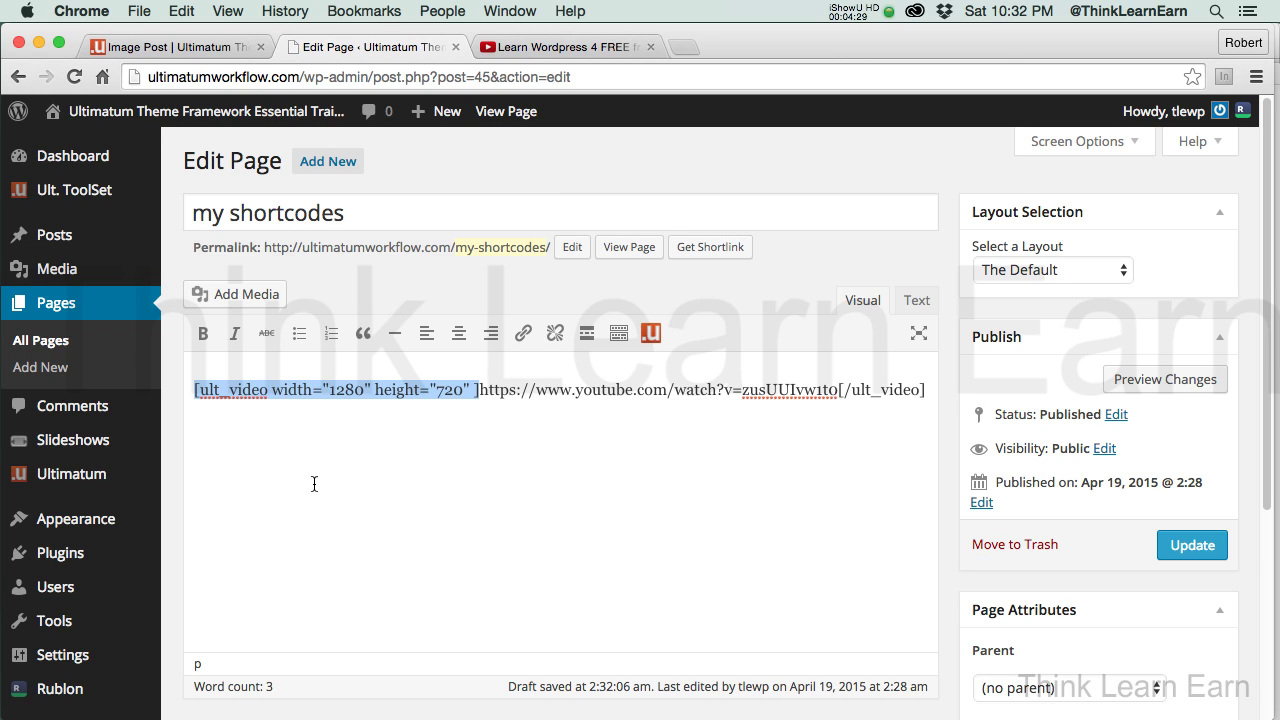
left_click(479, 391)
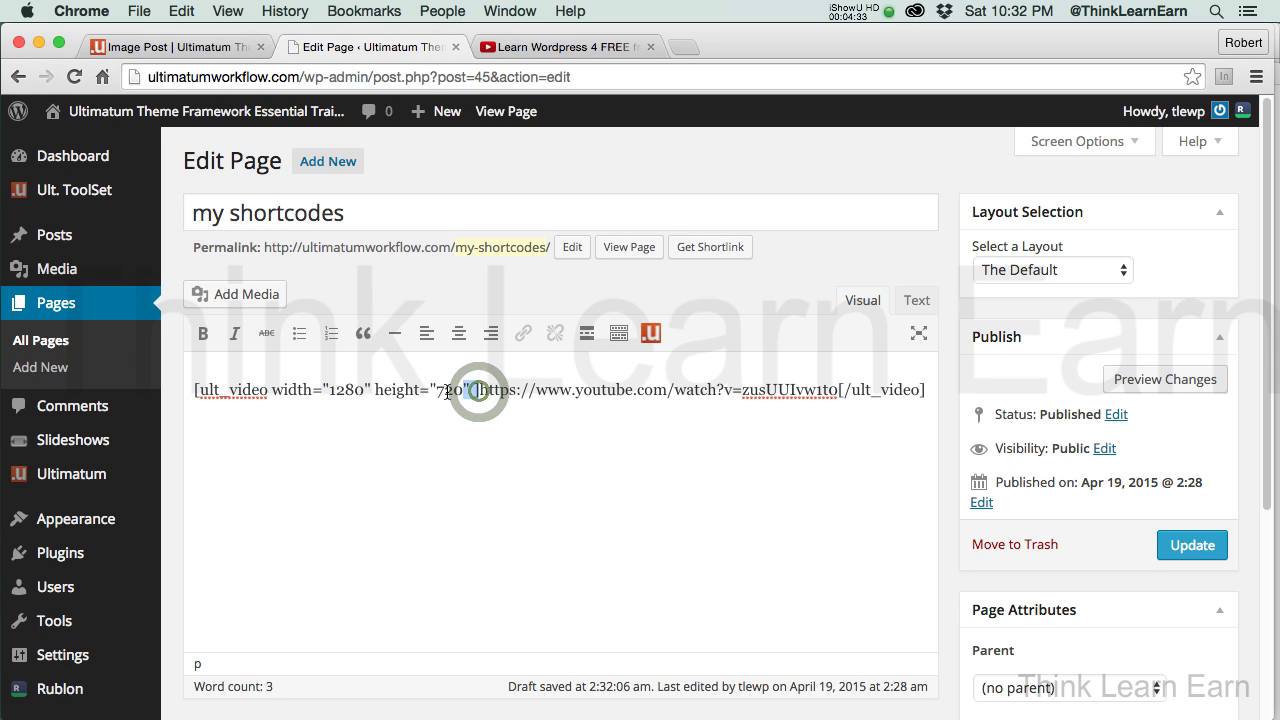
key("shift+End")
key("shift+Home")
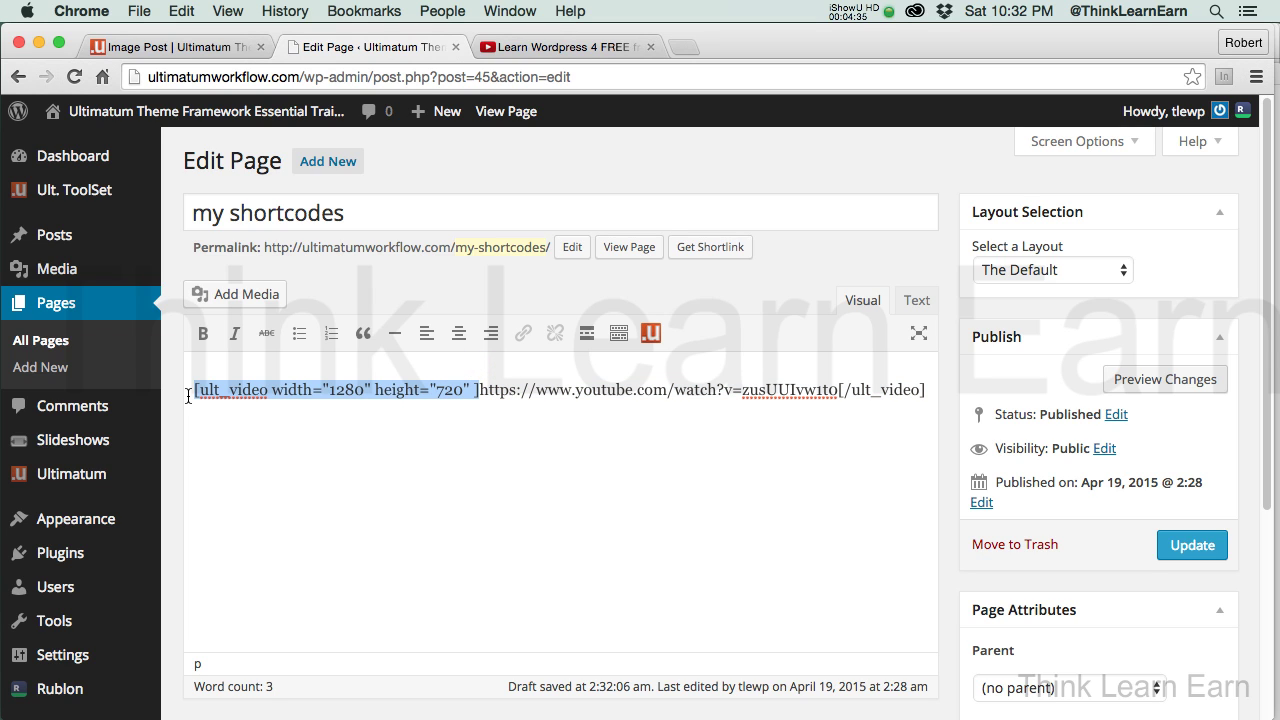
Enter the sample tag <a href> on a new line below the video shortcode and delete it again.
left_click(930, 392)
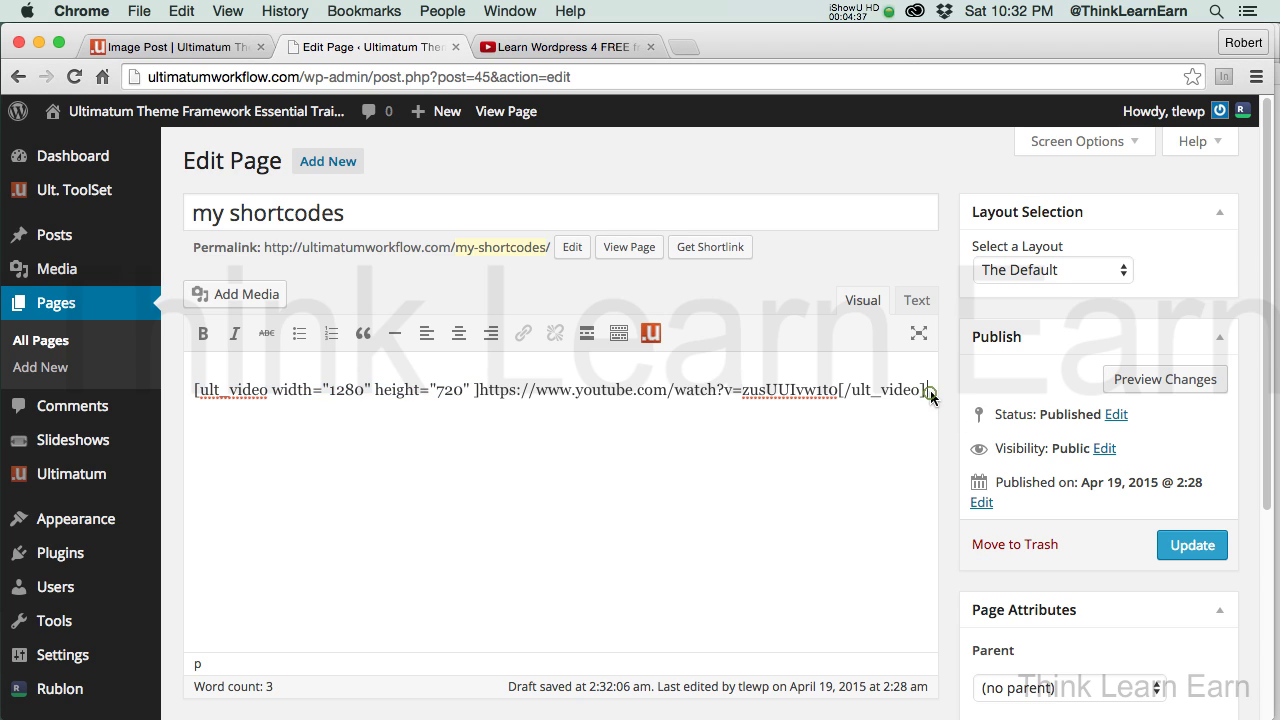
key("Return")
left_click_drag(283, 433, 156, 430)
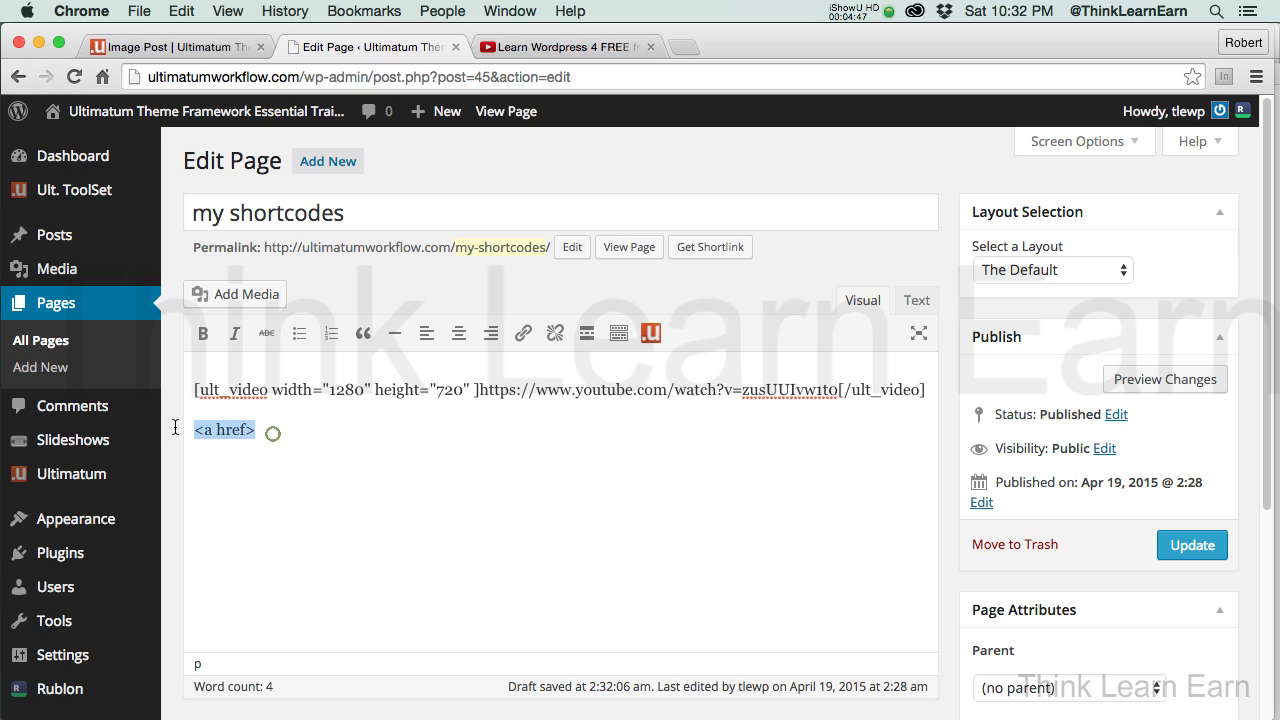
mouse_move(156, 436)
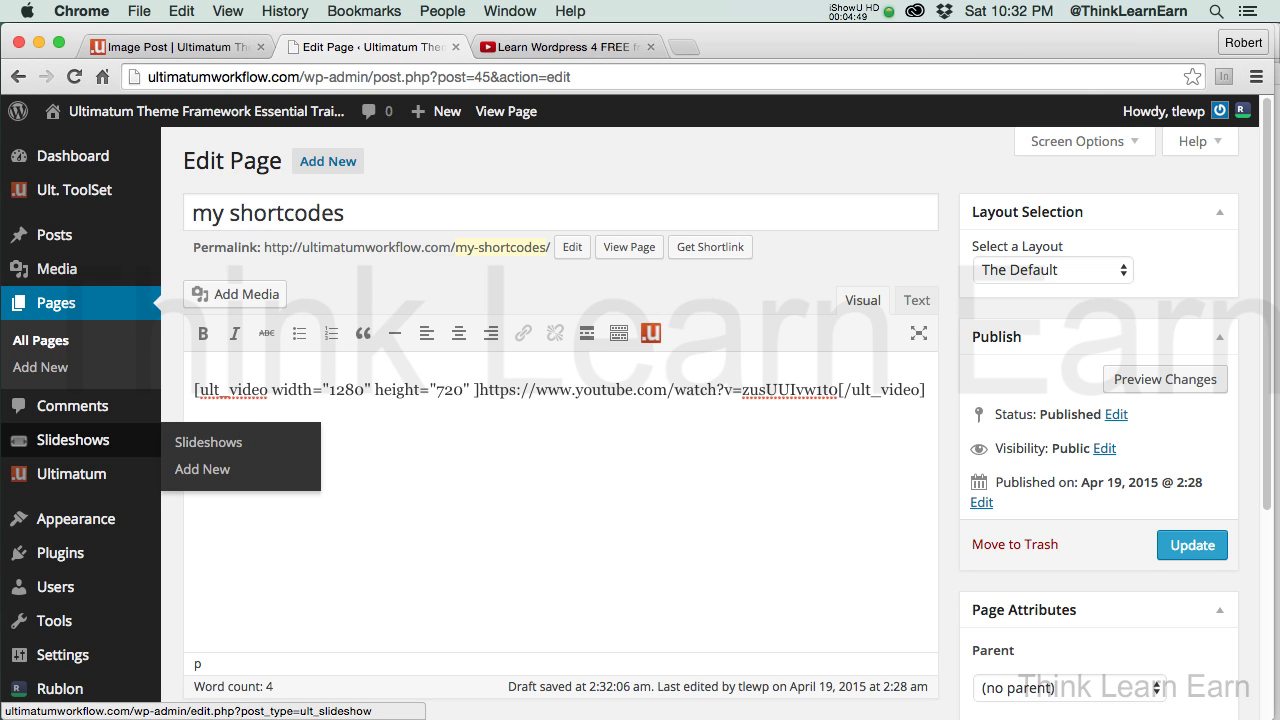
left_click(400, 443)
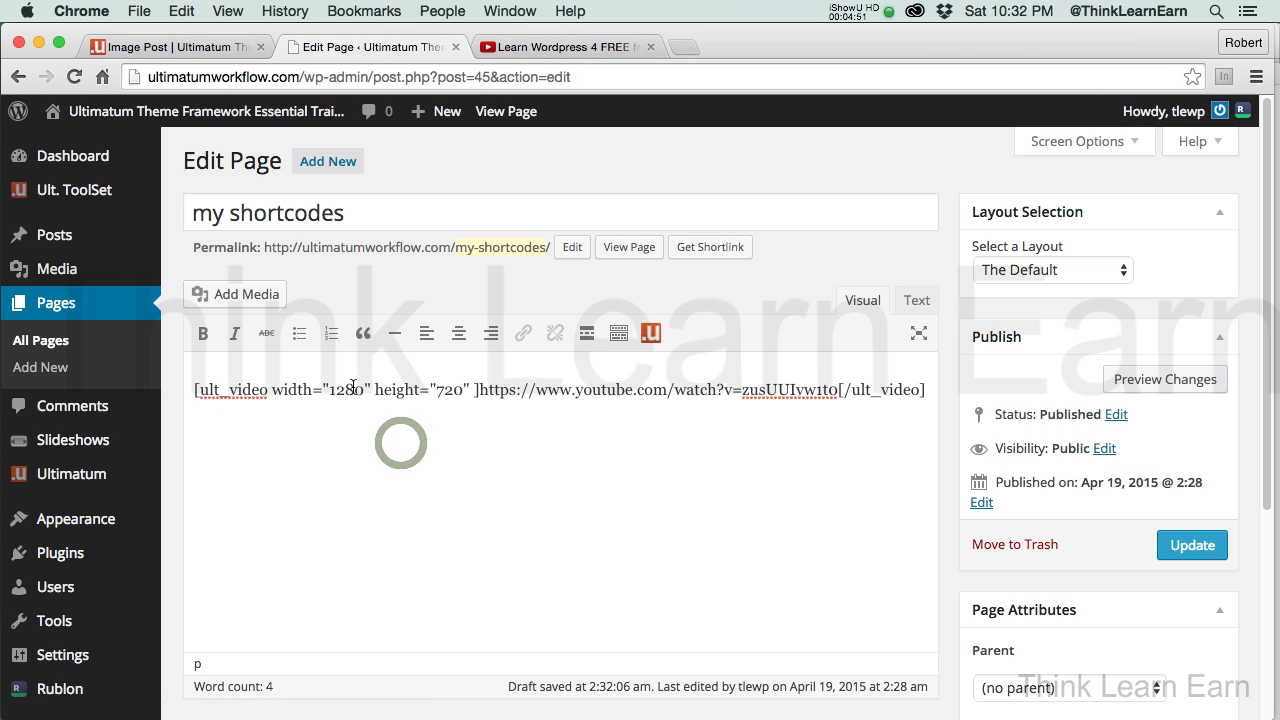
key("BackSpace")
key("Return")
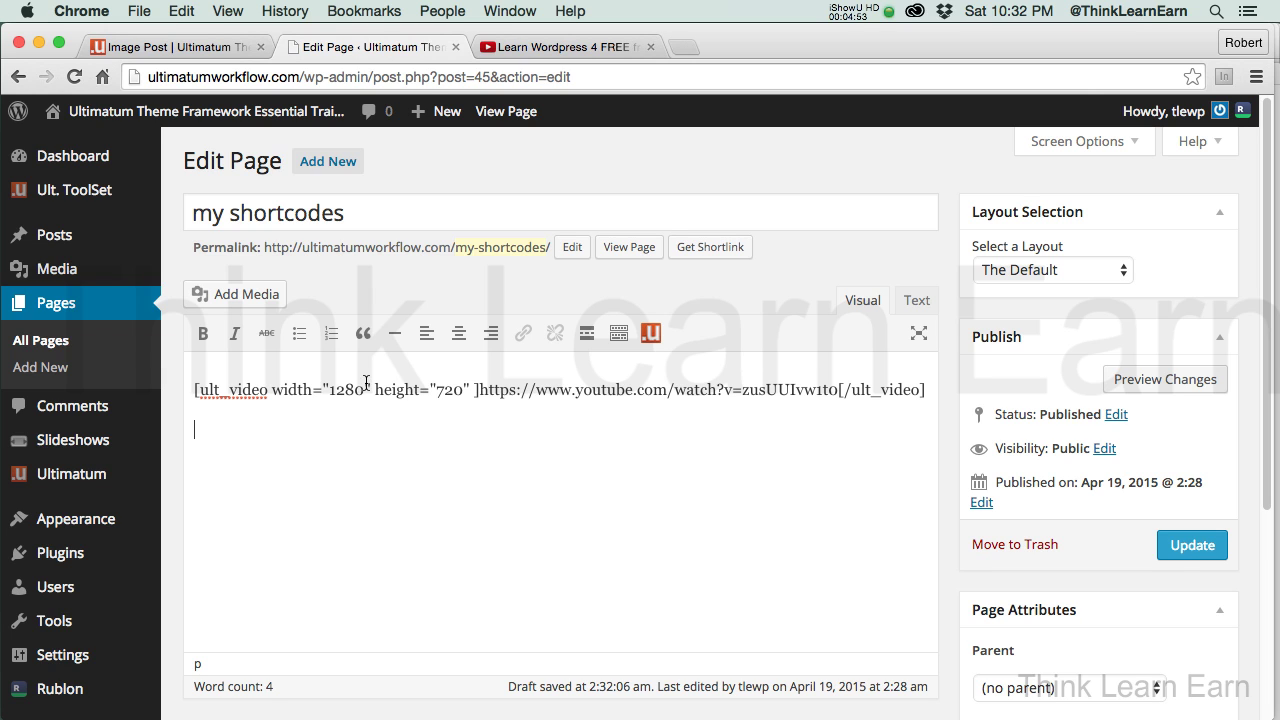
Update the my shortcodes page and check the embedded video's playback in a preview, closing the preview when done.
left_click(1192, 545)
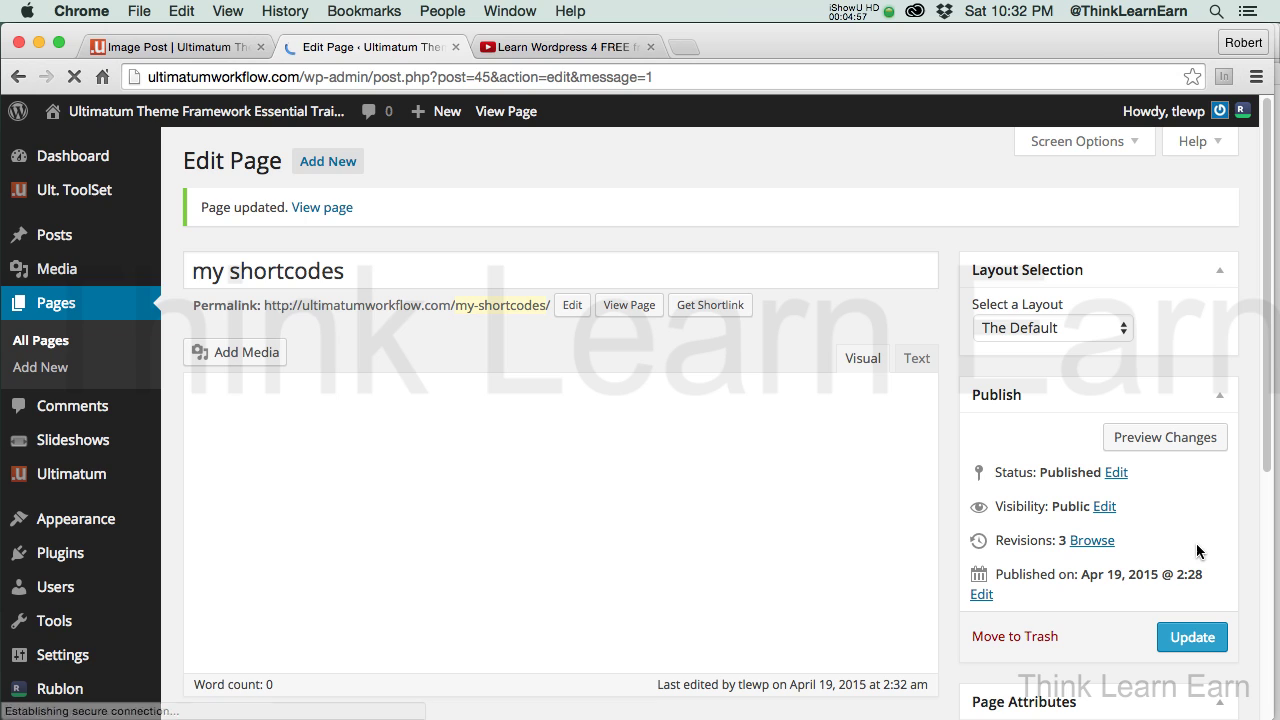
left_click(1137, 440)
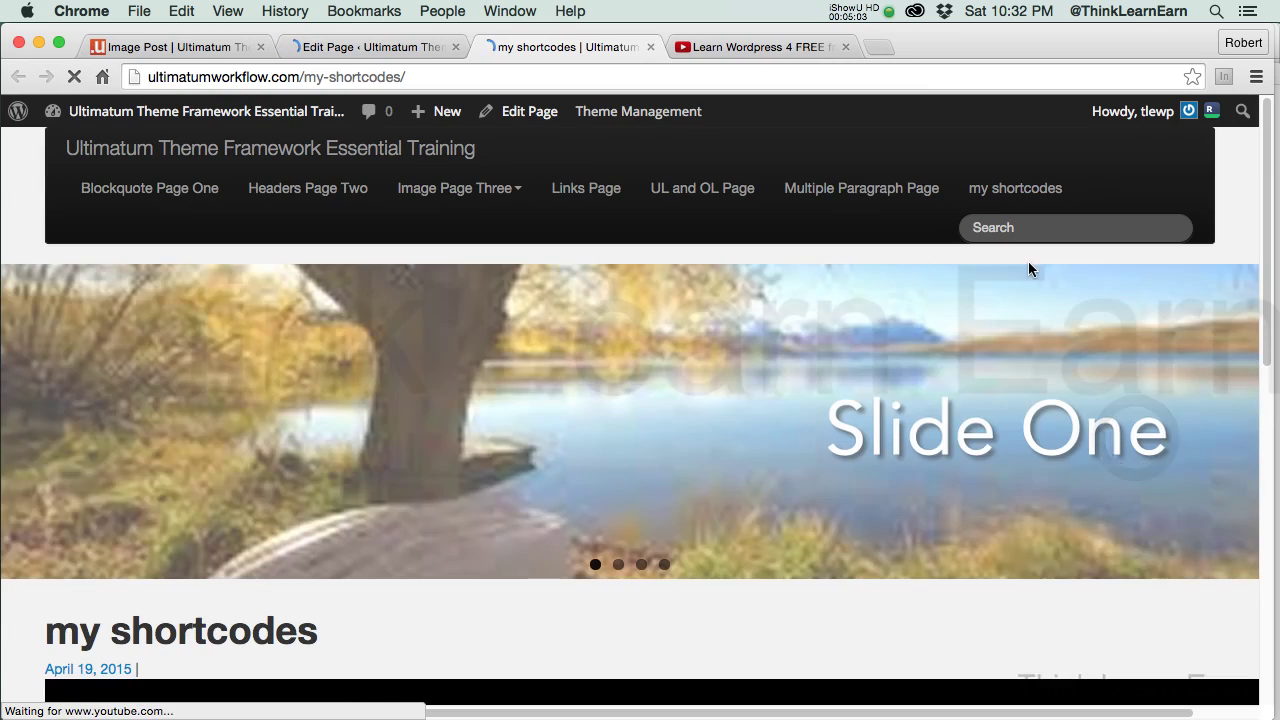
left_click_drag(1266, 258, 1272, 607)
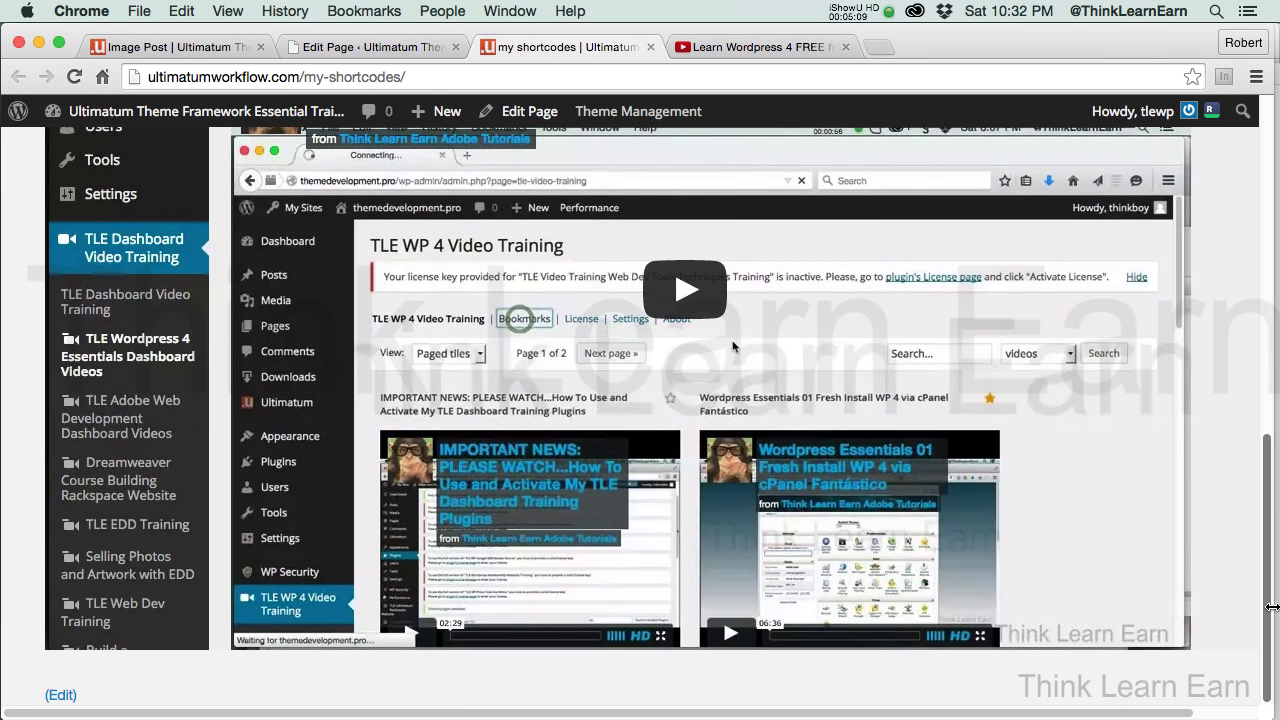
left_click(686, 290)
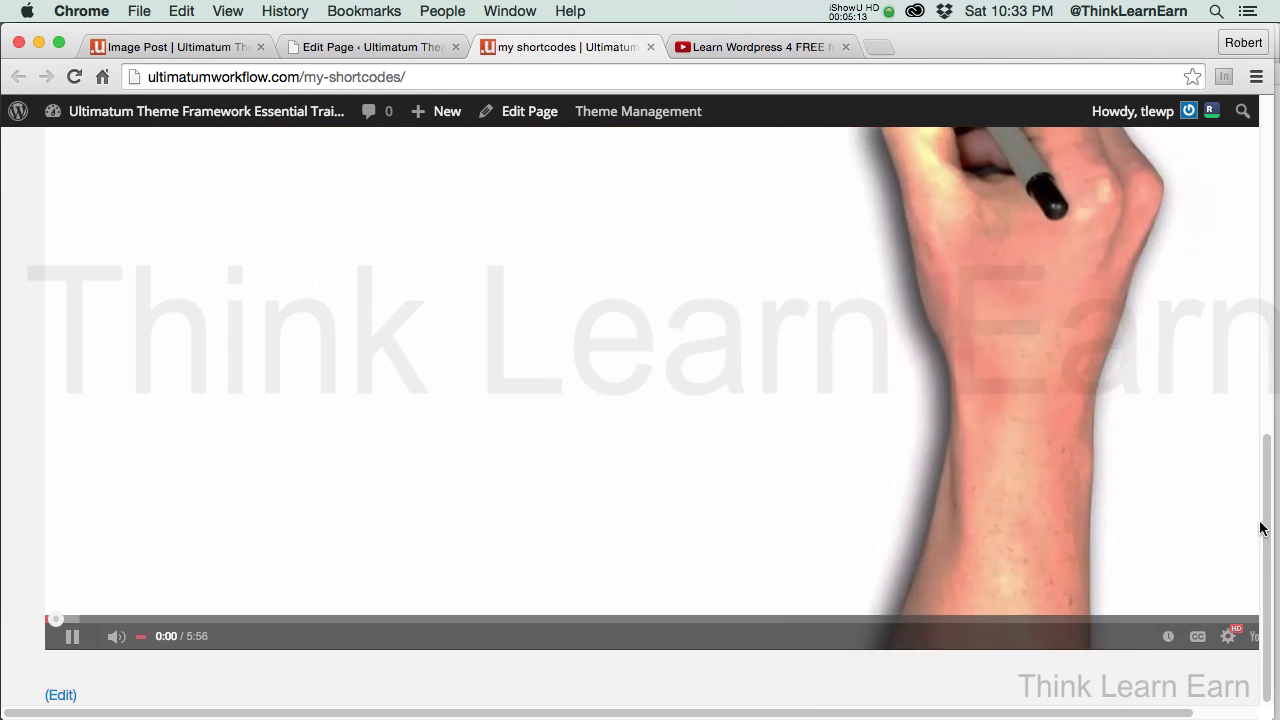
mouse_move(1266, 521)
left_mouse_down()
mouse_move(1272, 373)
mouse_move(1276, 523)
left_mouse_up()
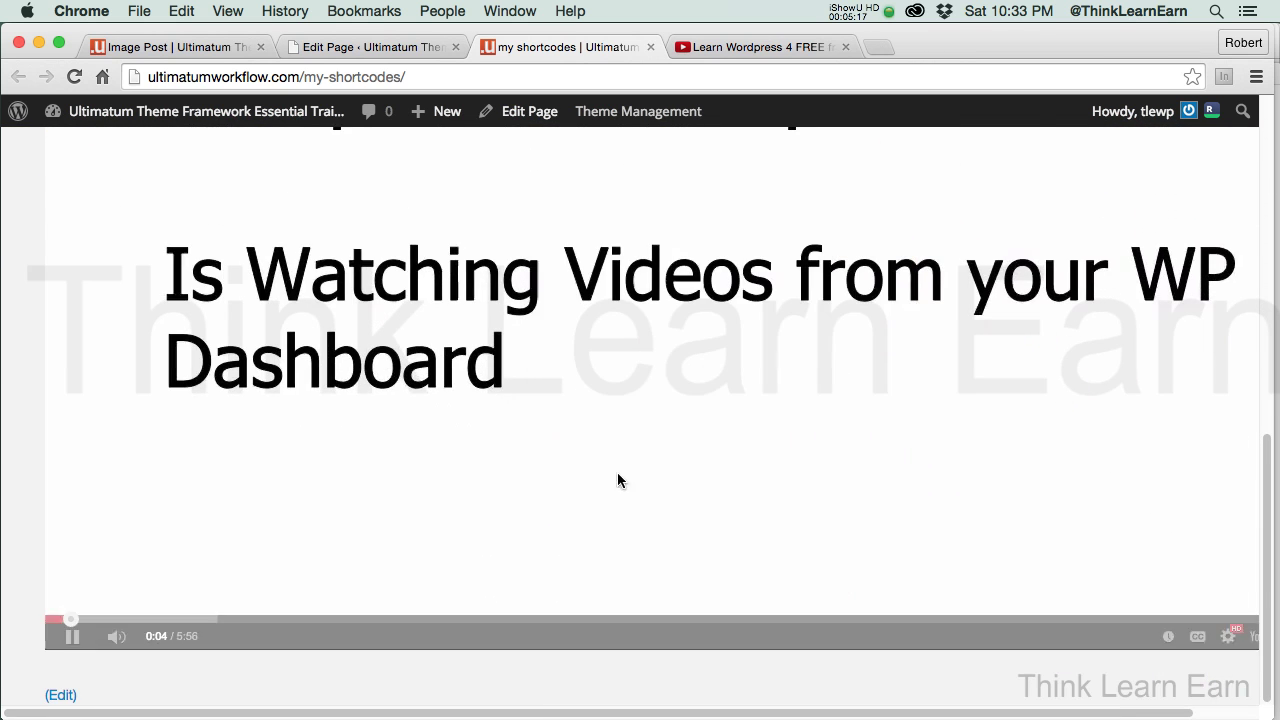
left_click(651, 47)
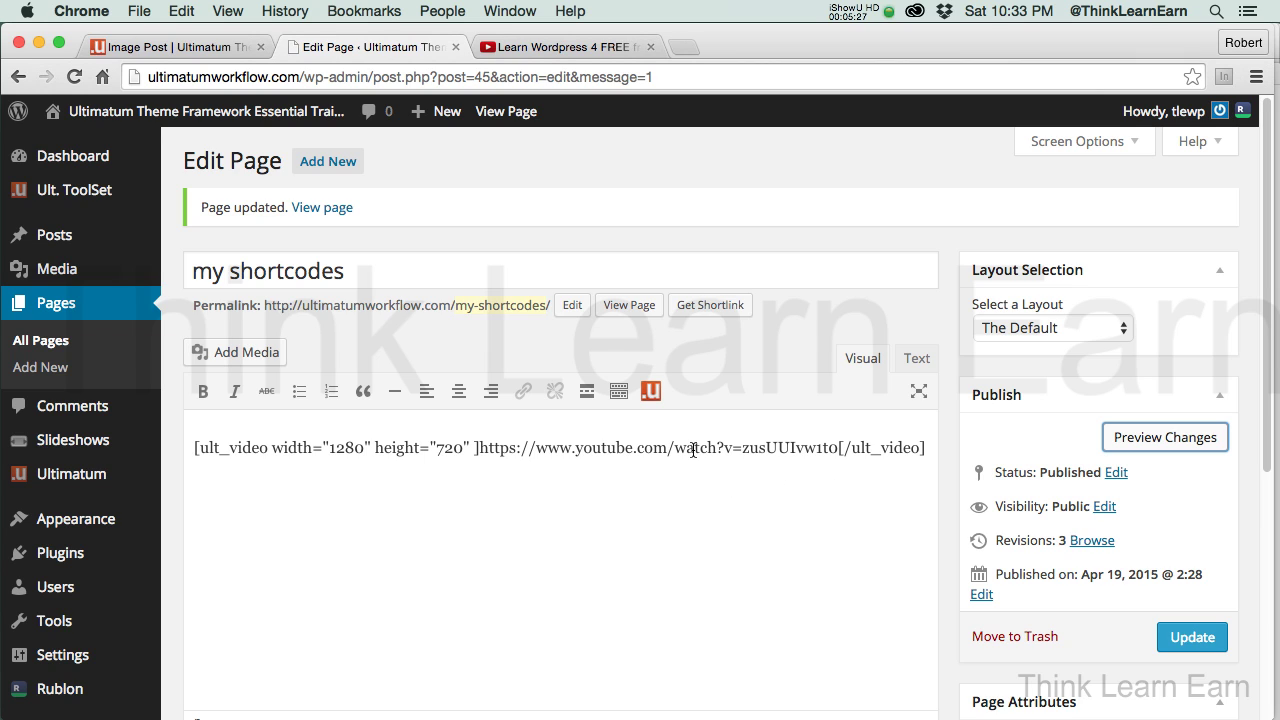
Browse the Ultimatum shortcode gallery by category, including Google Chart, Google Map, All, Columns and Typography, and close it without inserting anything.
left_click(651, 392)
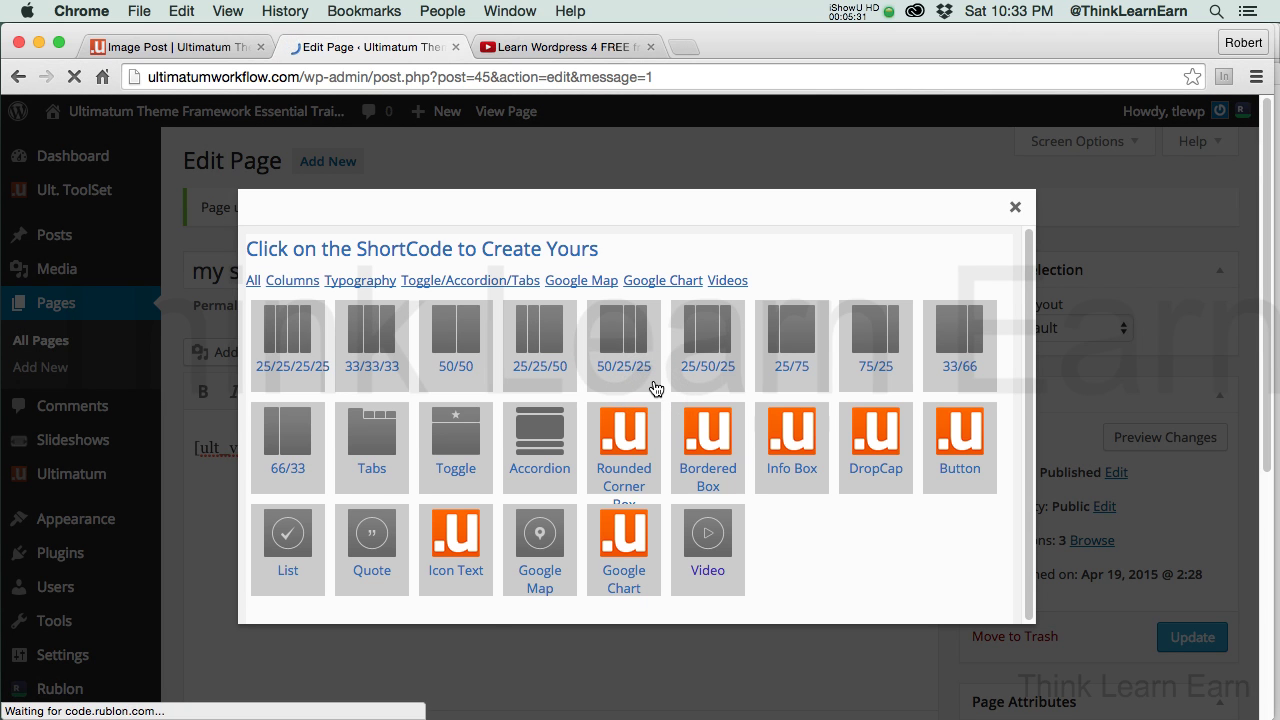
left_click(696, 280)
left_click(585, 281)
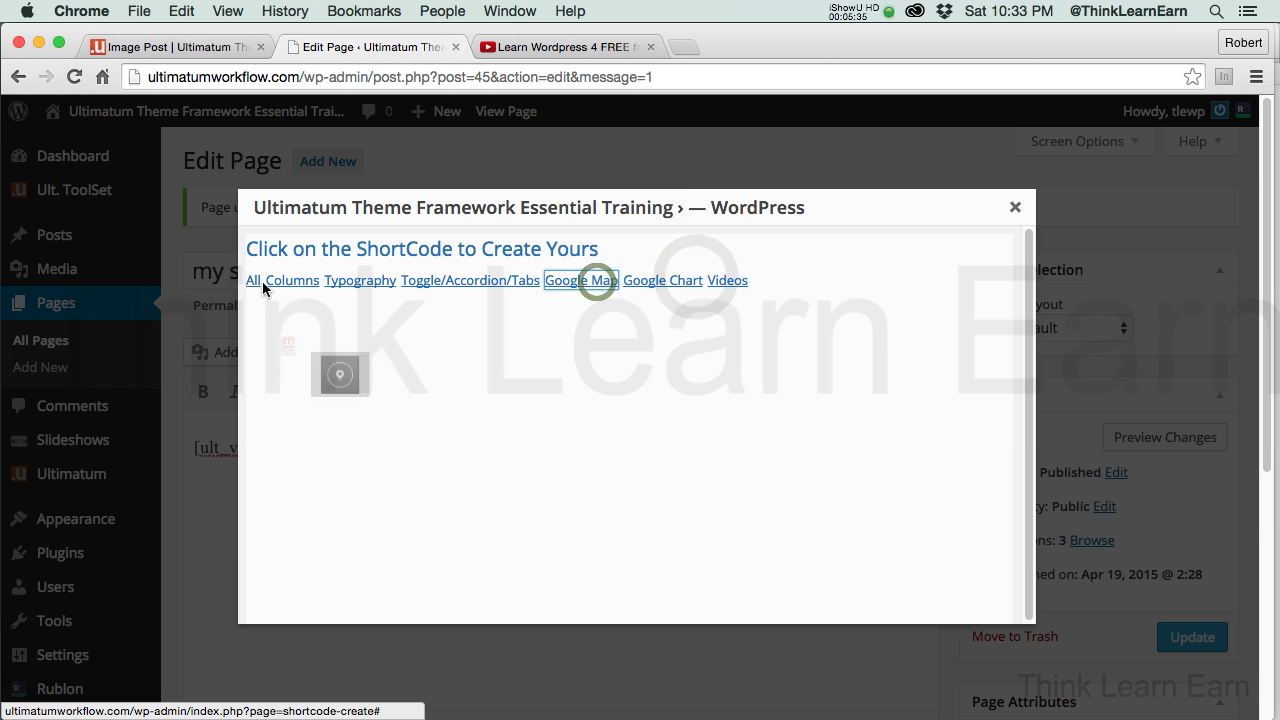
left_click(253, 282)
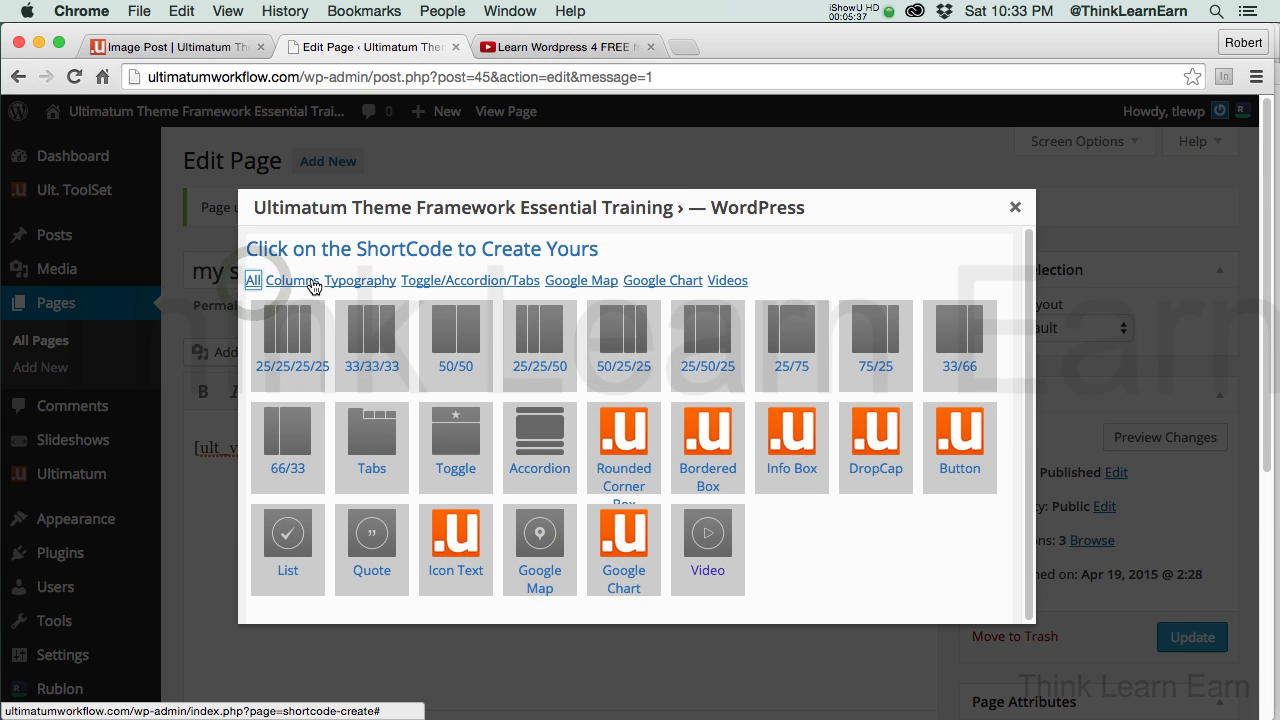
left_click(306, 284)
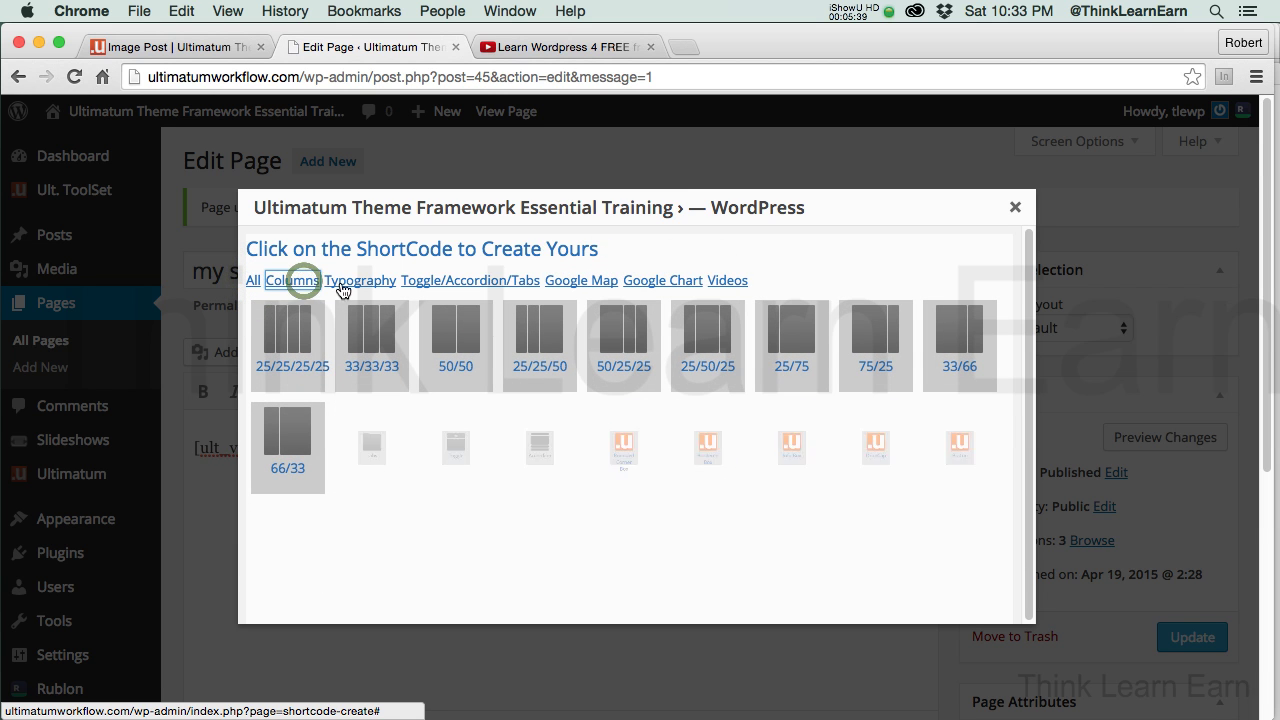
left_click(372, 286)
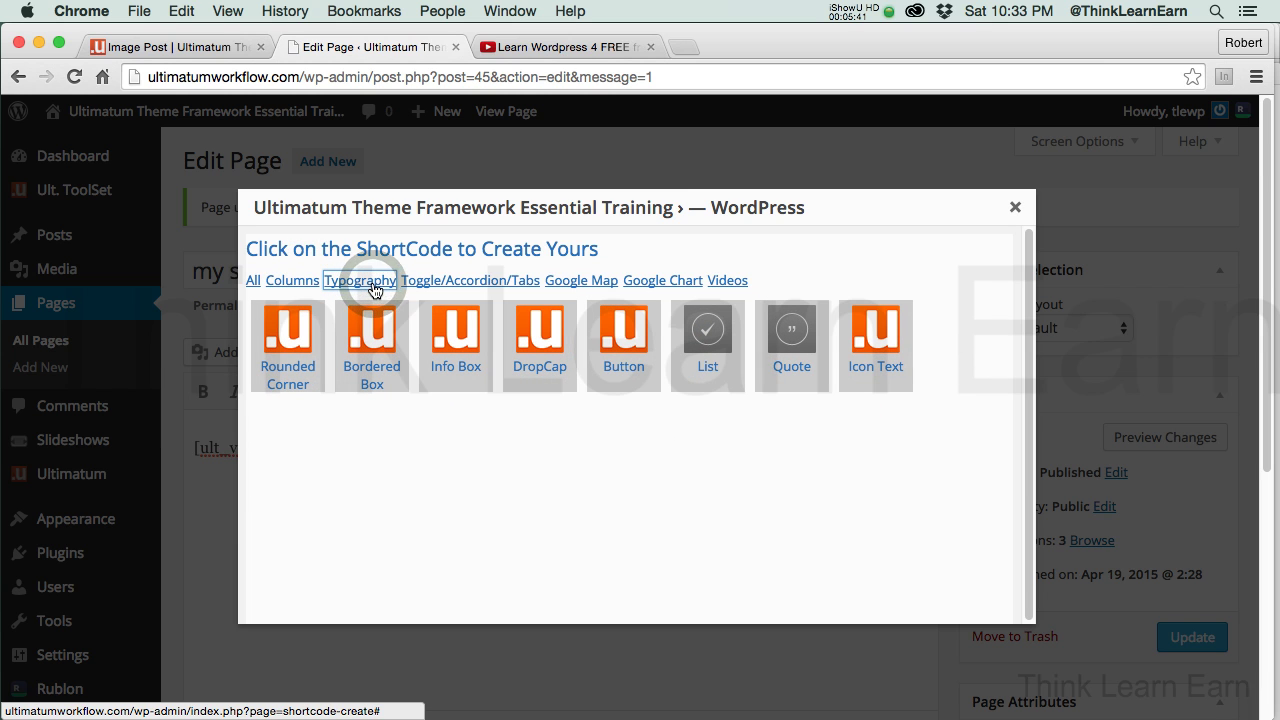
left_click(1017, 209)
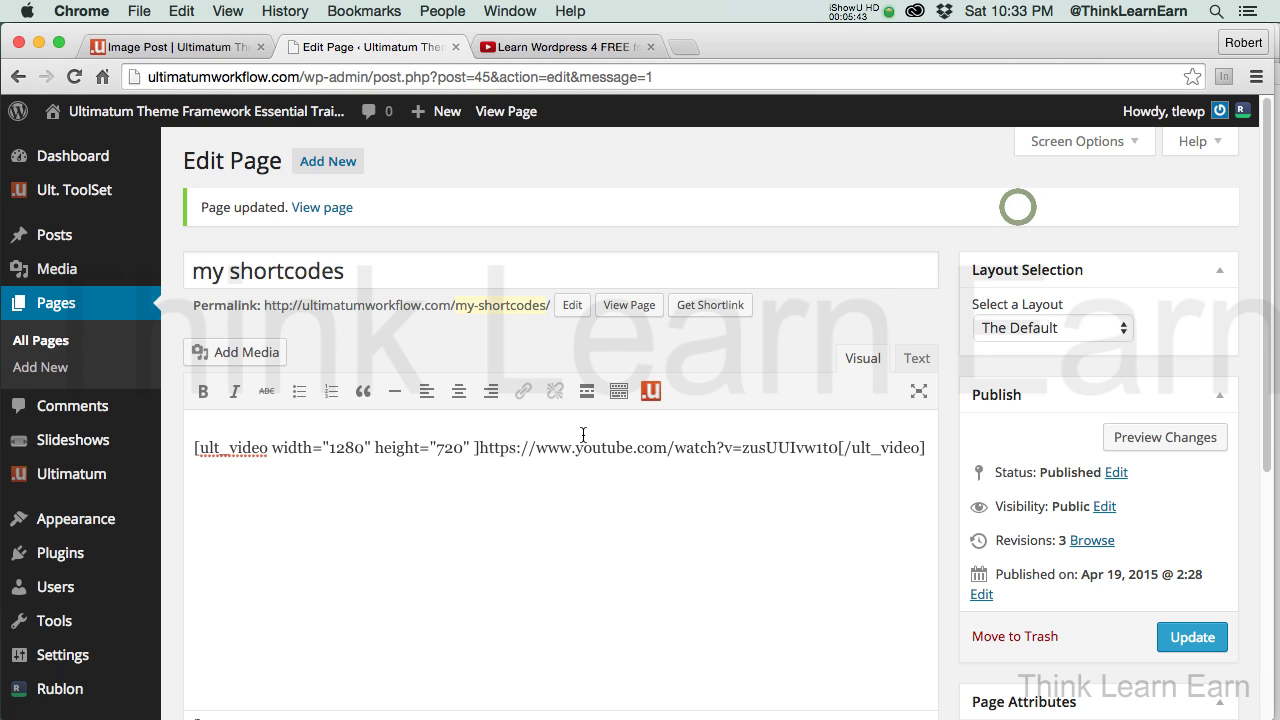
Change the ult_video shortcode in the page body to a width of 640 and a height of 420.
left_click_drag(193, 447, 508, 447)
left_click(489, 470)
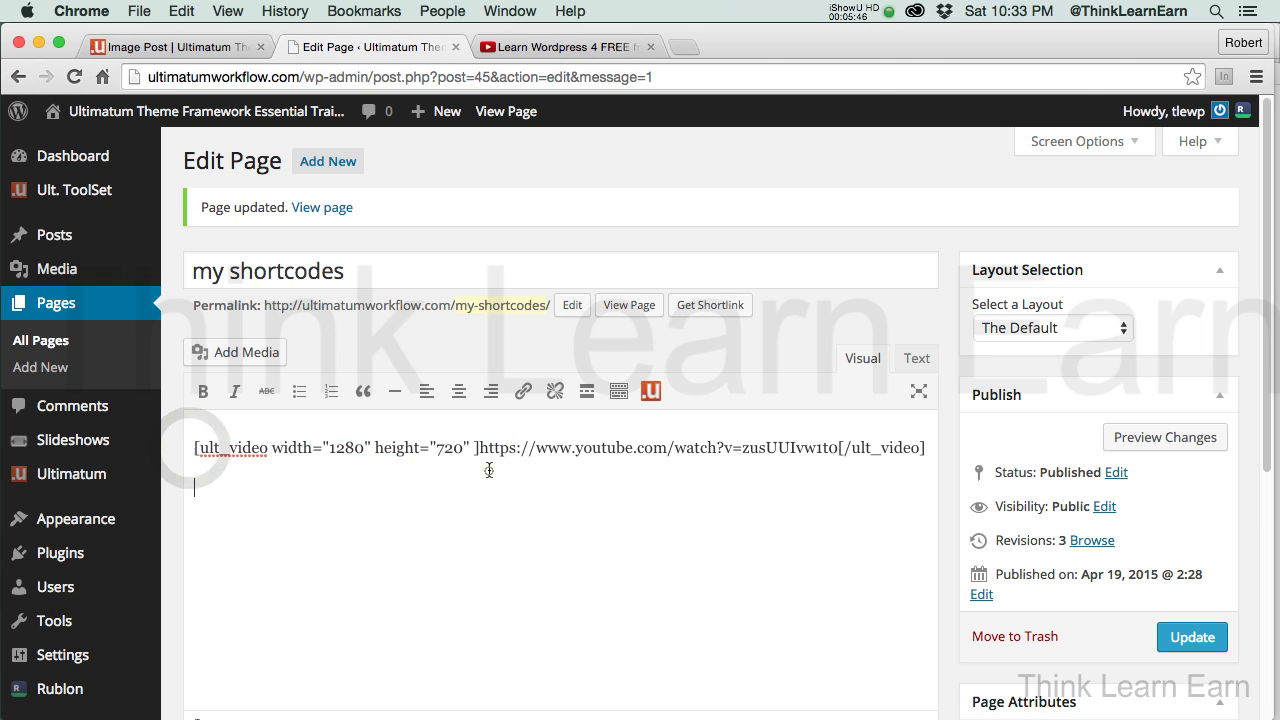
double_click(350, 447)
type("640")
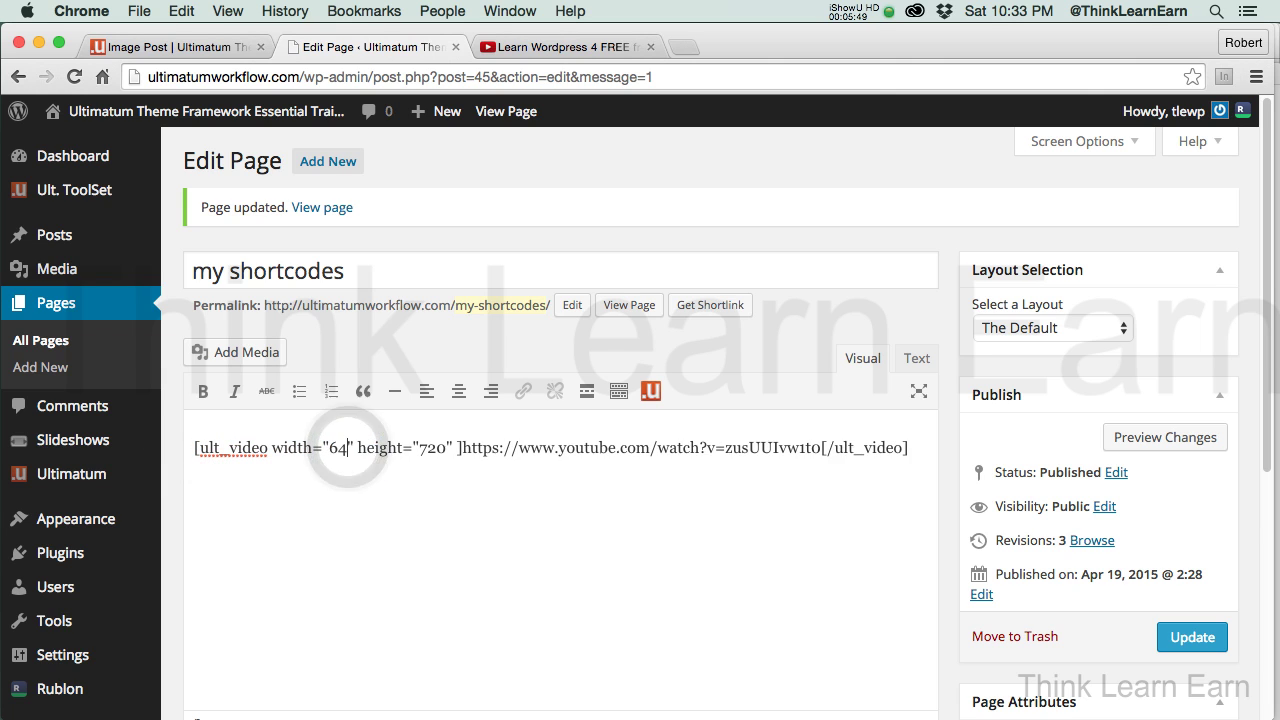
double_click(450, 447)
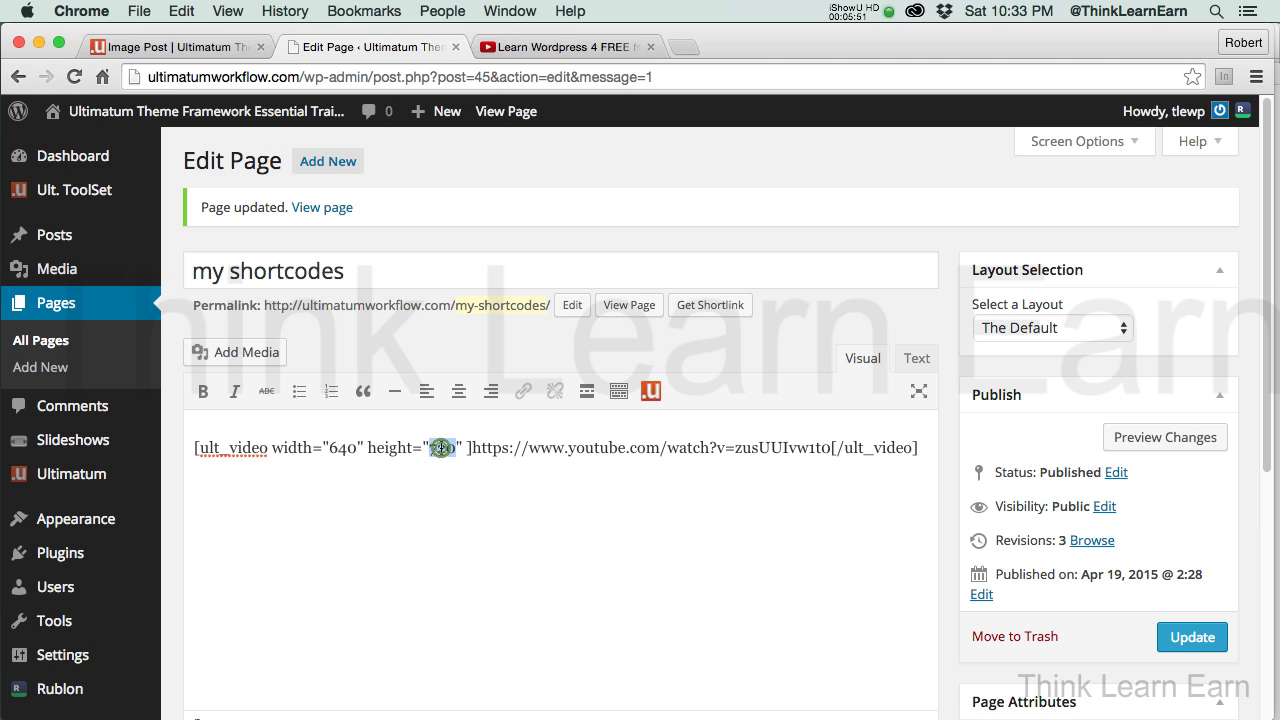
type("420")
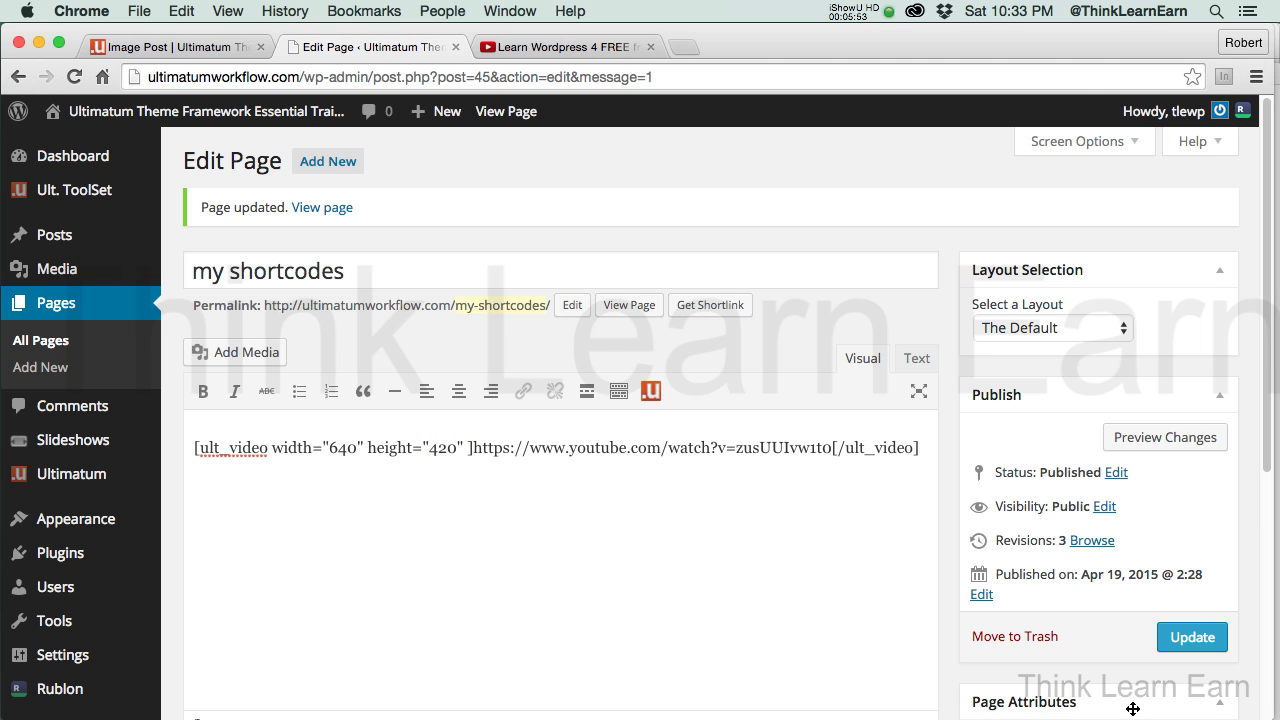
Update the page and examine the resized embedded video in a preview, closing the preview when done.
left_click(1203, 634)
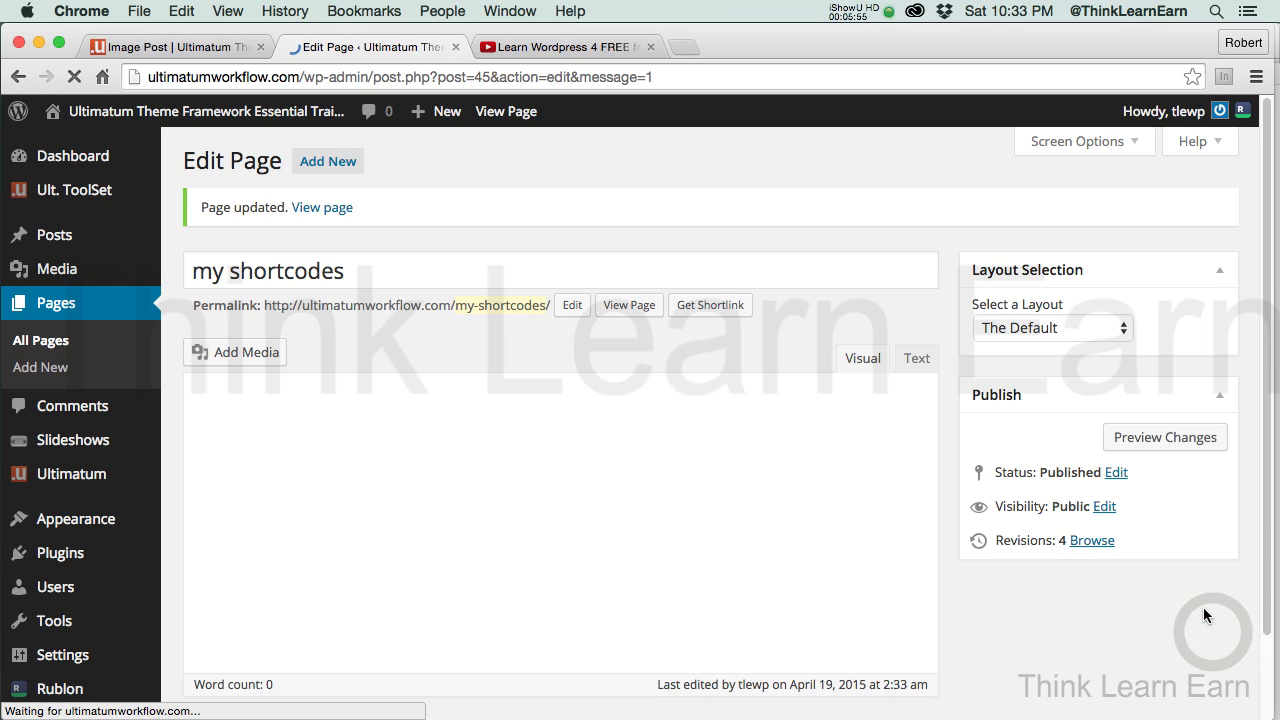
left_click(1147, 445)
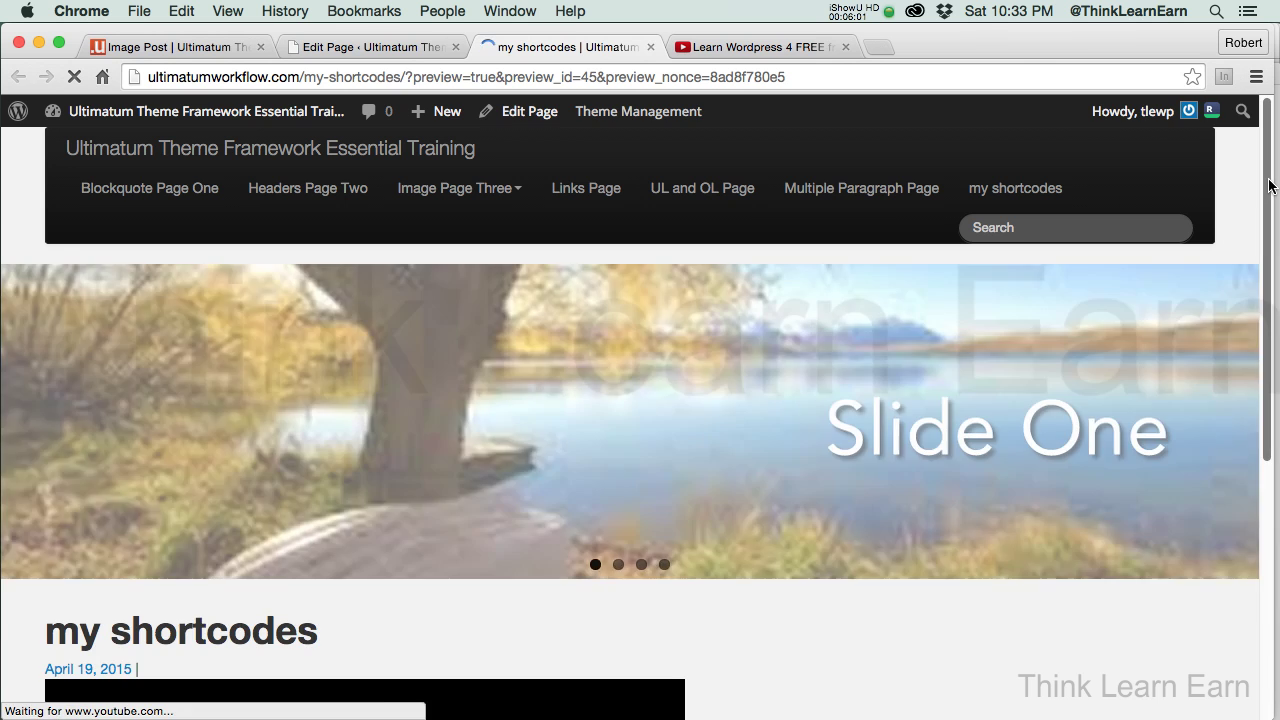
scroll(1271, 423, "down", 5)
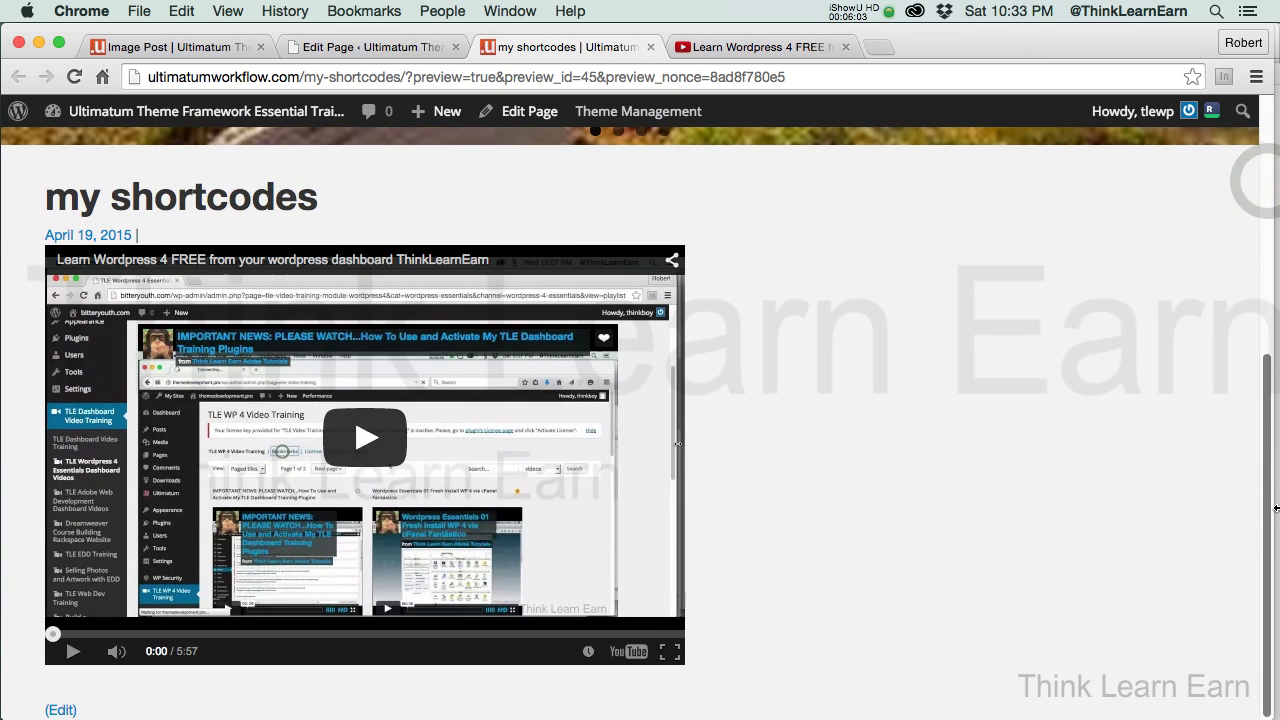
key("super+w")
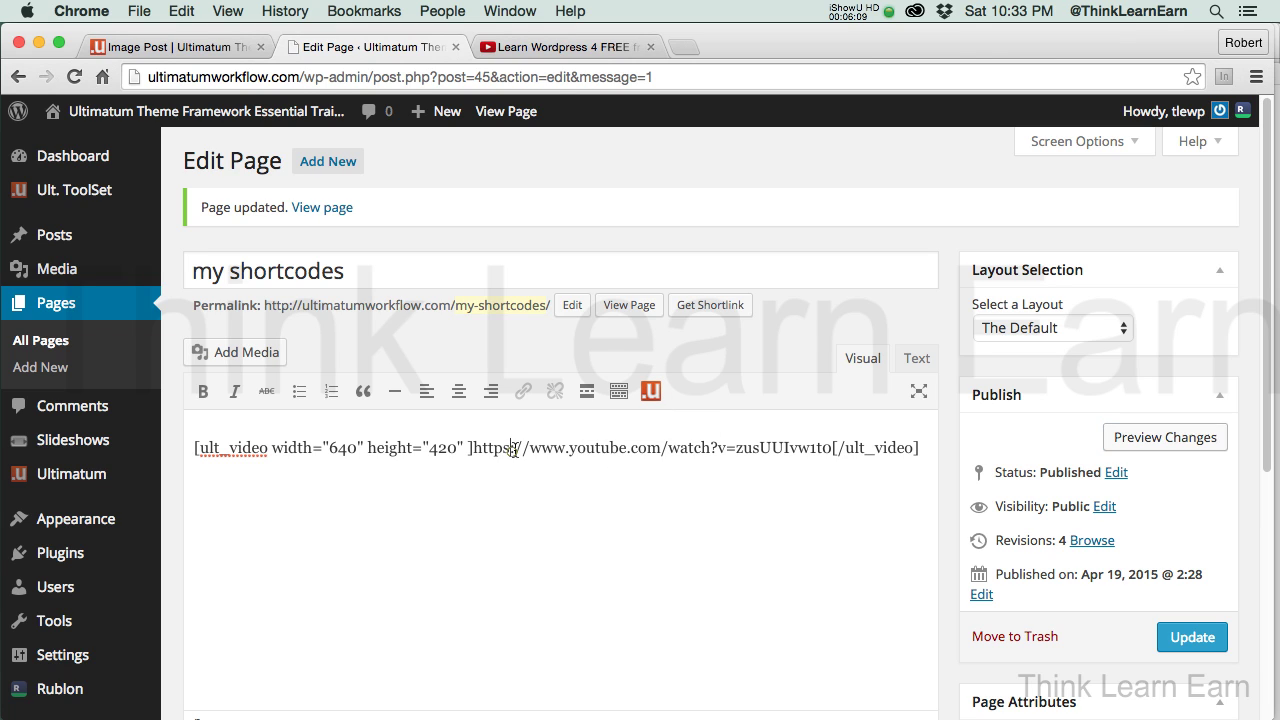
Delete the stray &nbsp; line below the video shortcode in the page's HTML source.
left_click_drag(511, 449, 685, 449)
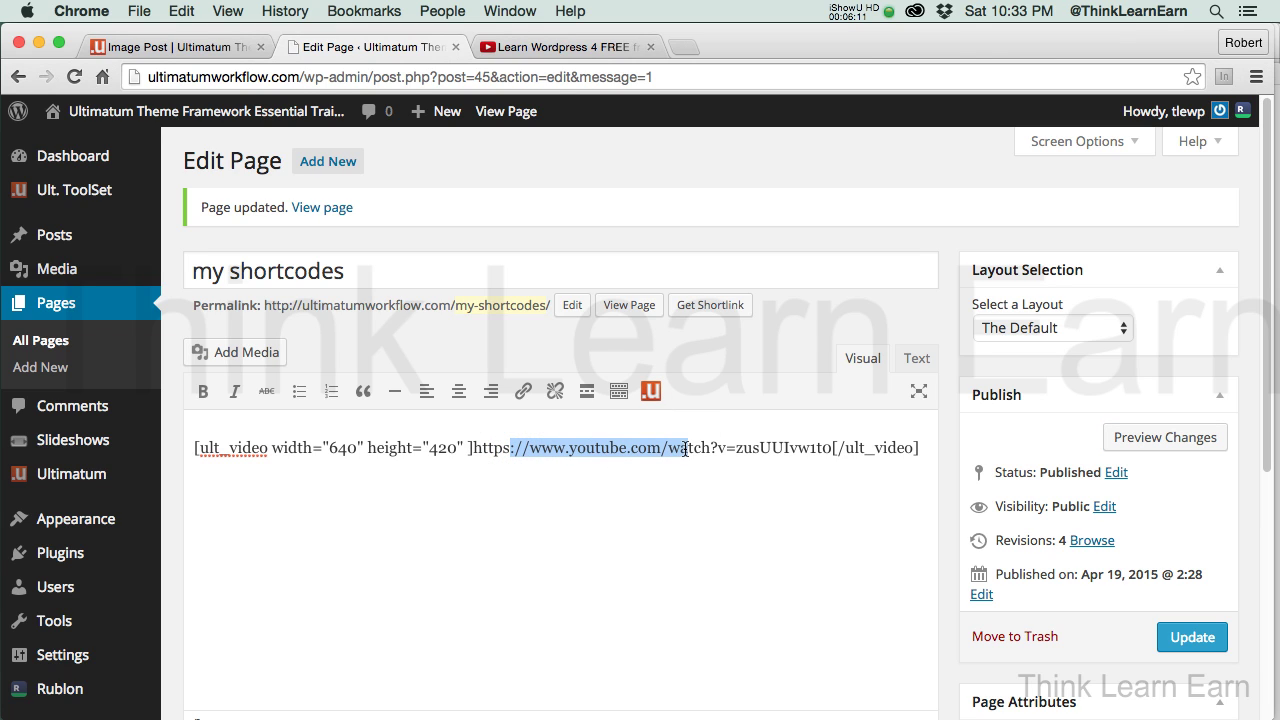
left_click(917, 360)
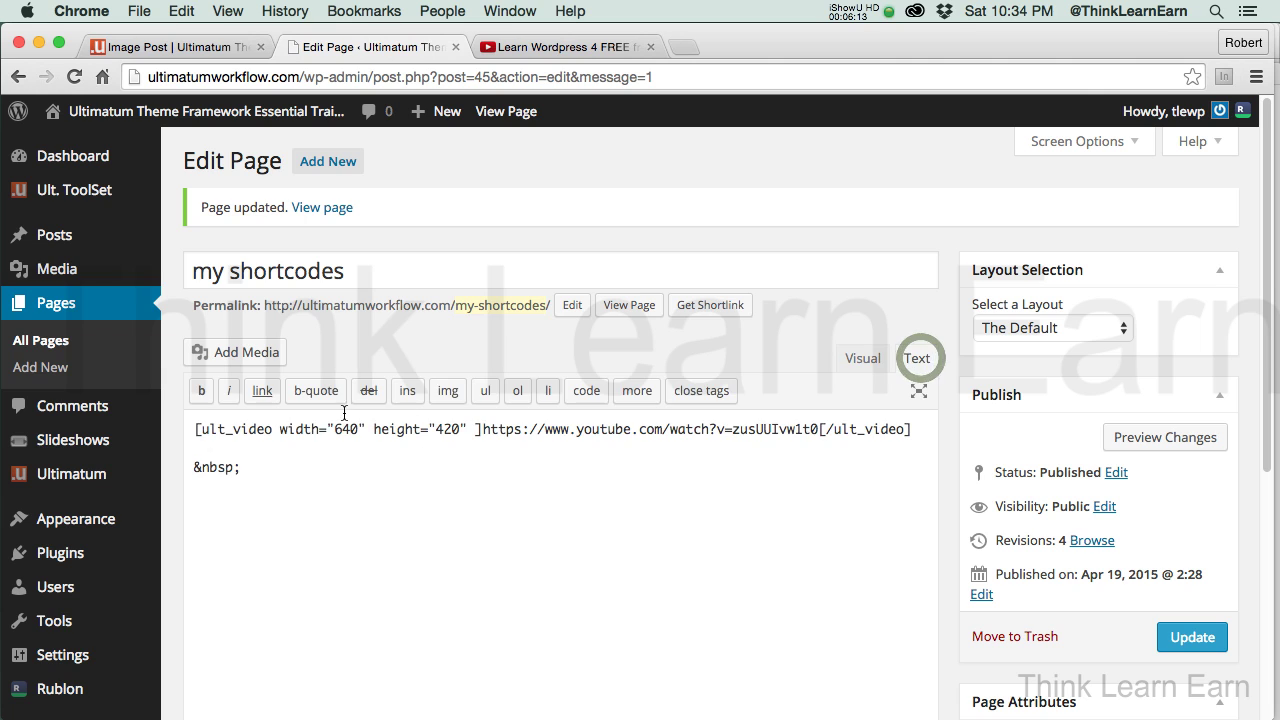
double_click(259, 470)
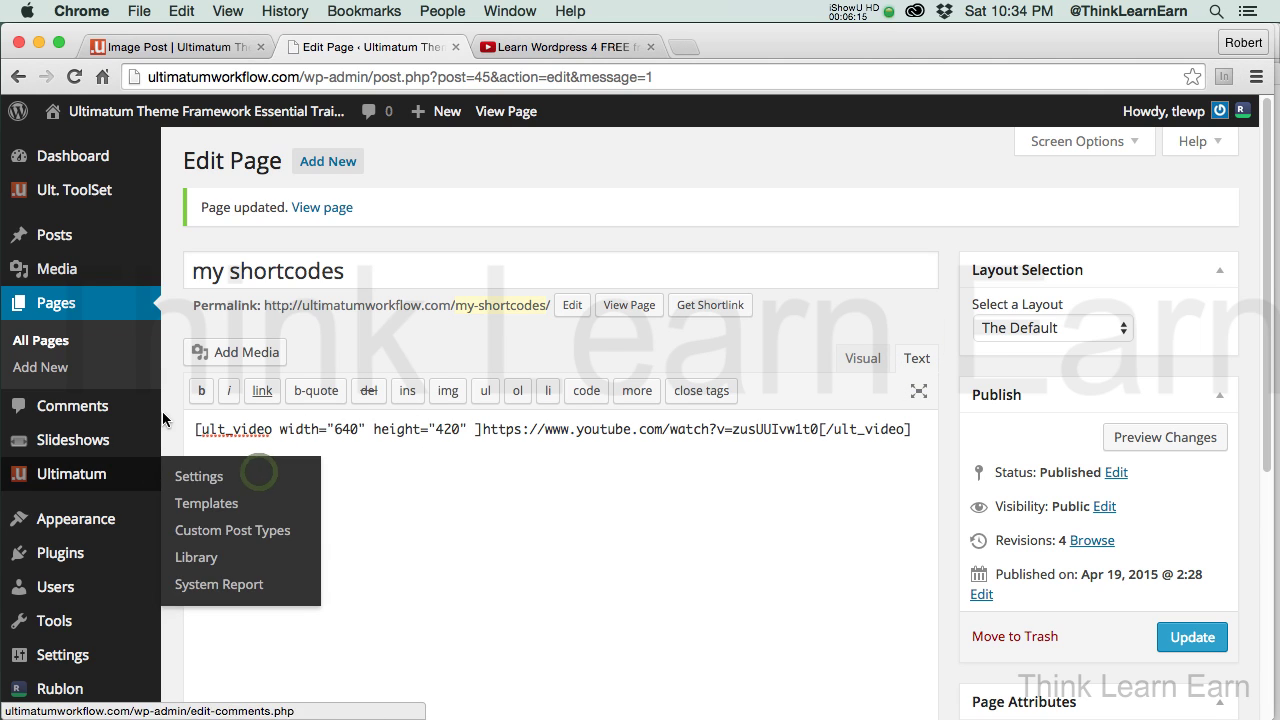
key("BackSpace")
key("BackSpace")
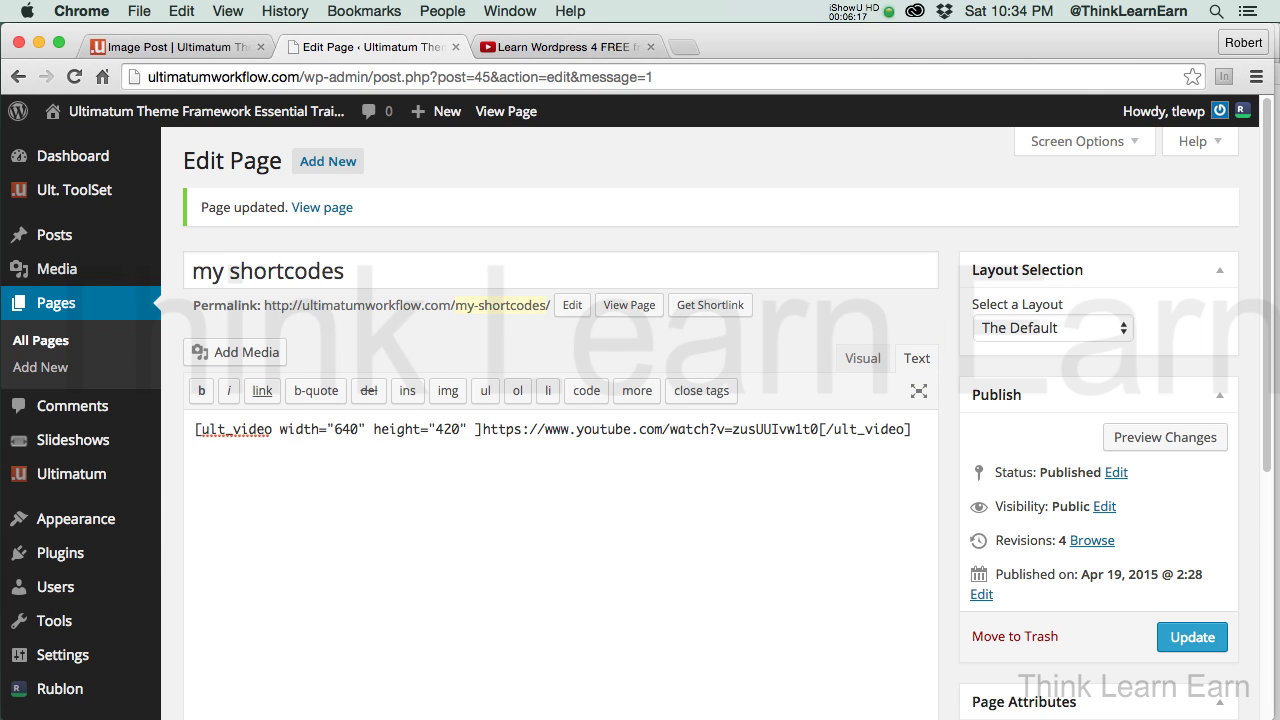
Compare the shortcode in the visual and text editors, return to the visual editor and update the page.
left_click(864, 358)
left_click(918, 362)
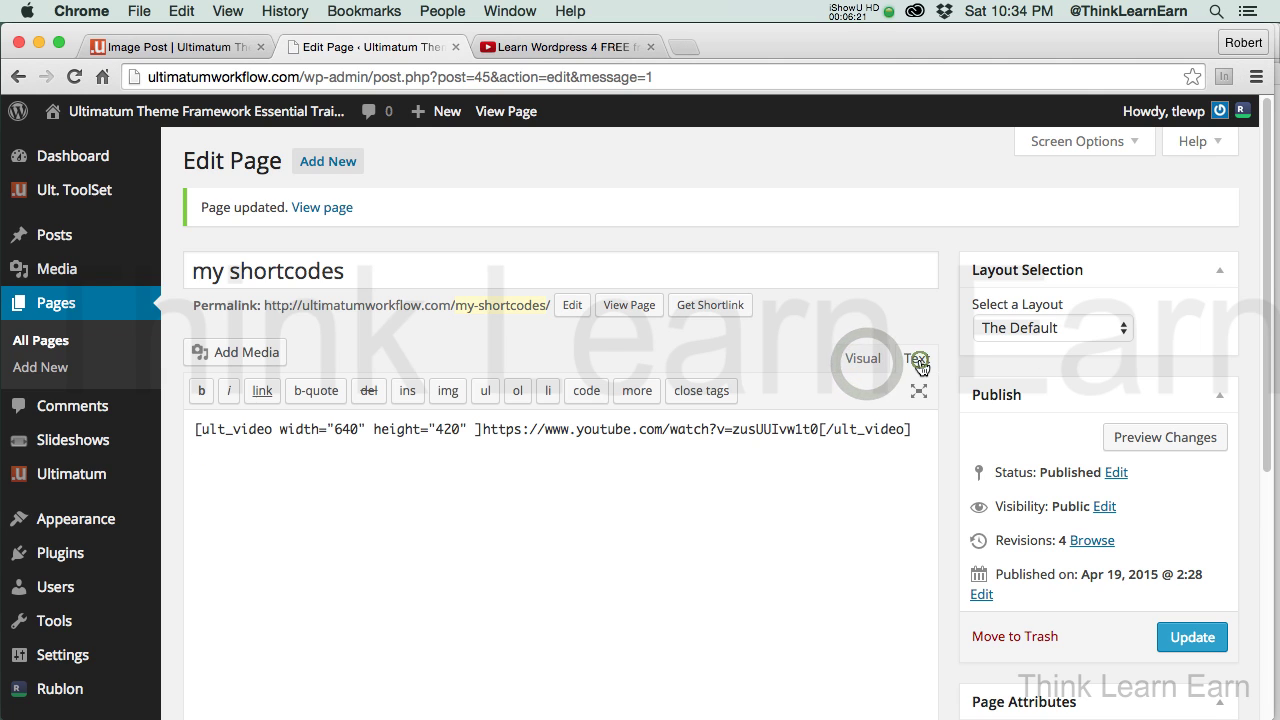
left_click(864, 360)
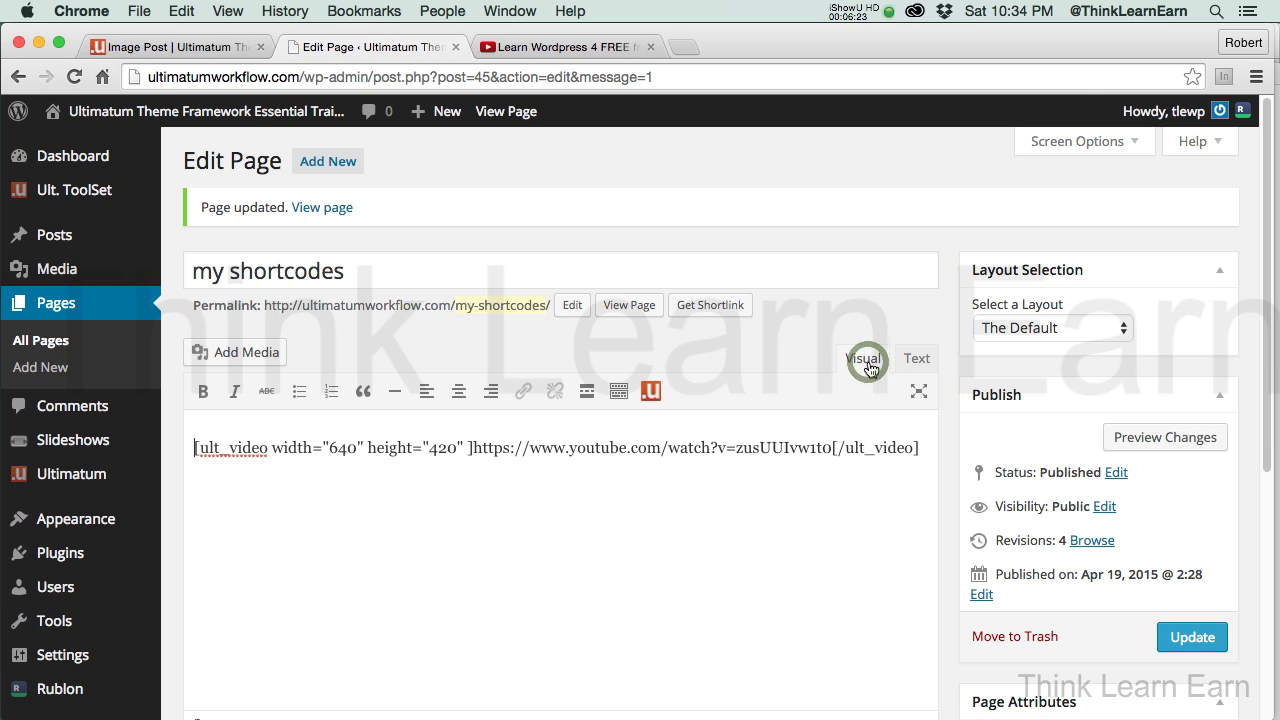
left_click(1193, 637)
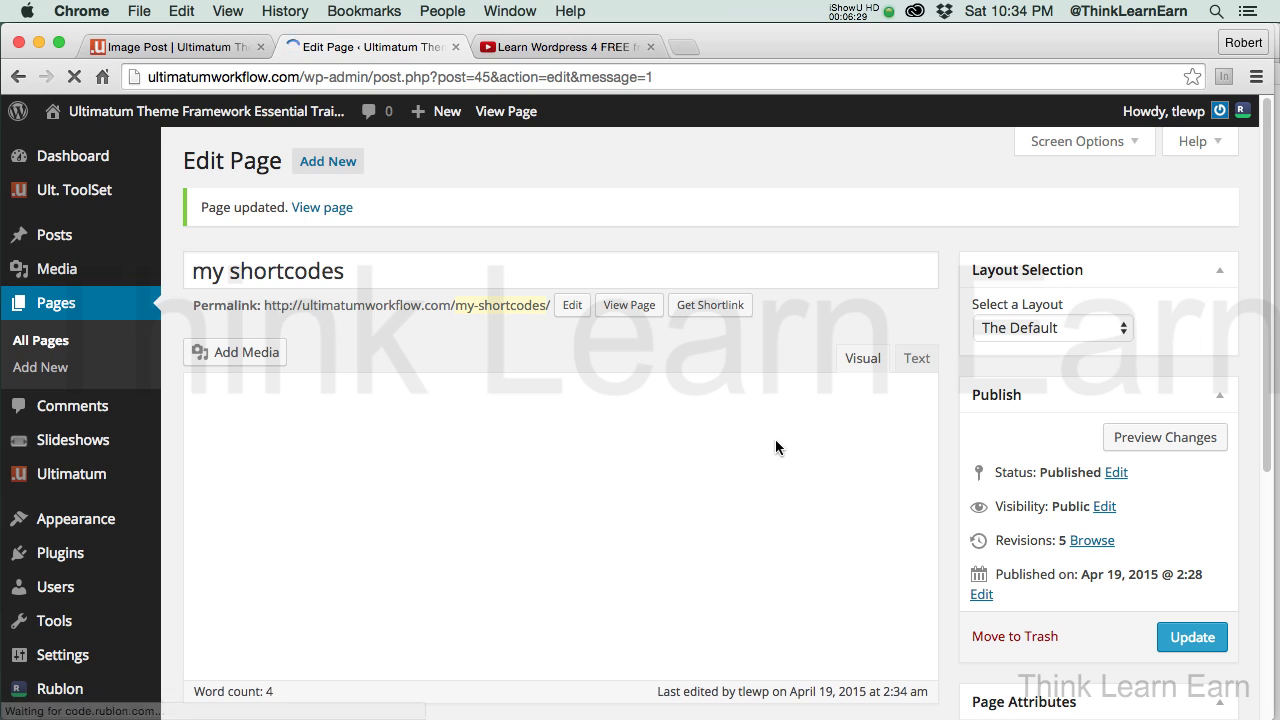
Highlight the closing ult_video tag, place the cursor after it and update the page again.
left_click_drag(925, 454, 846, 448)
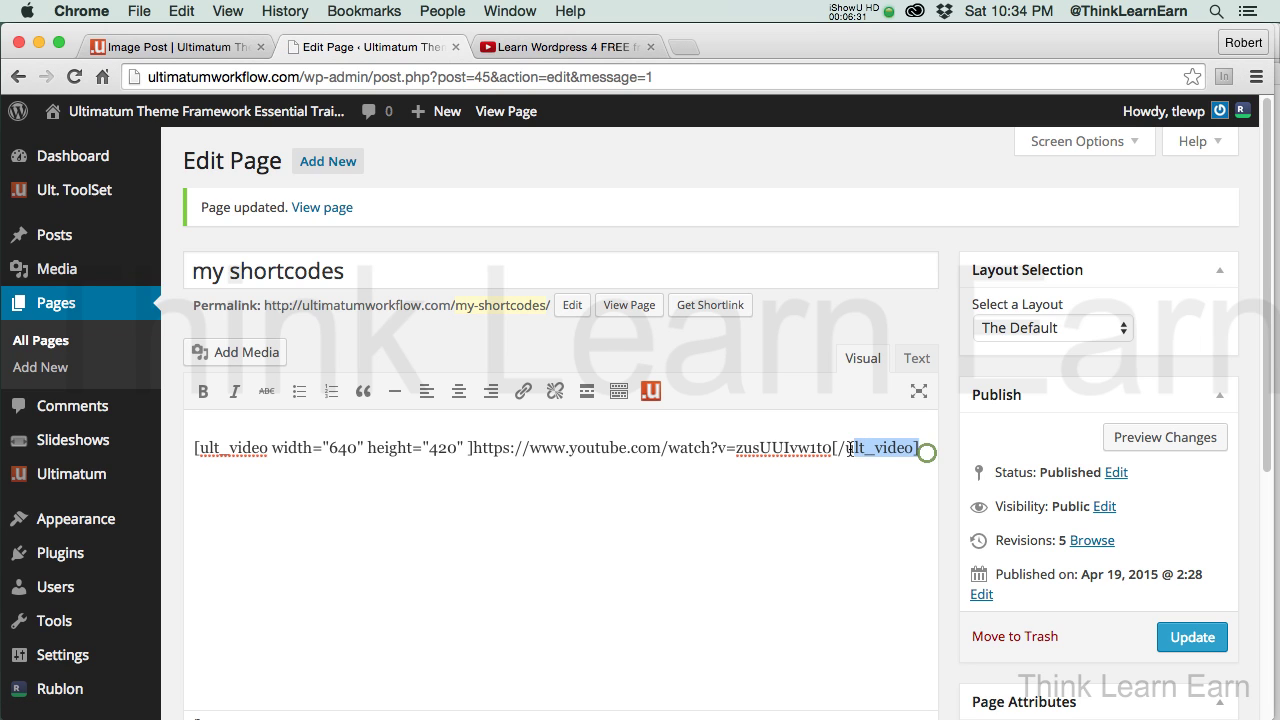
left_click(922, 448)
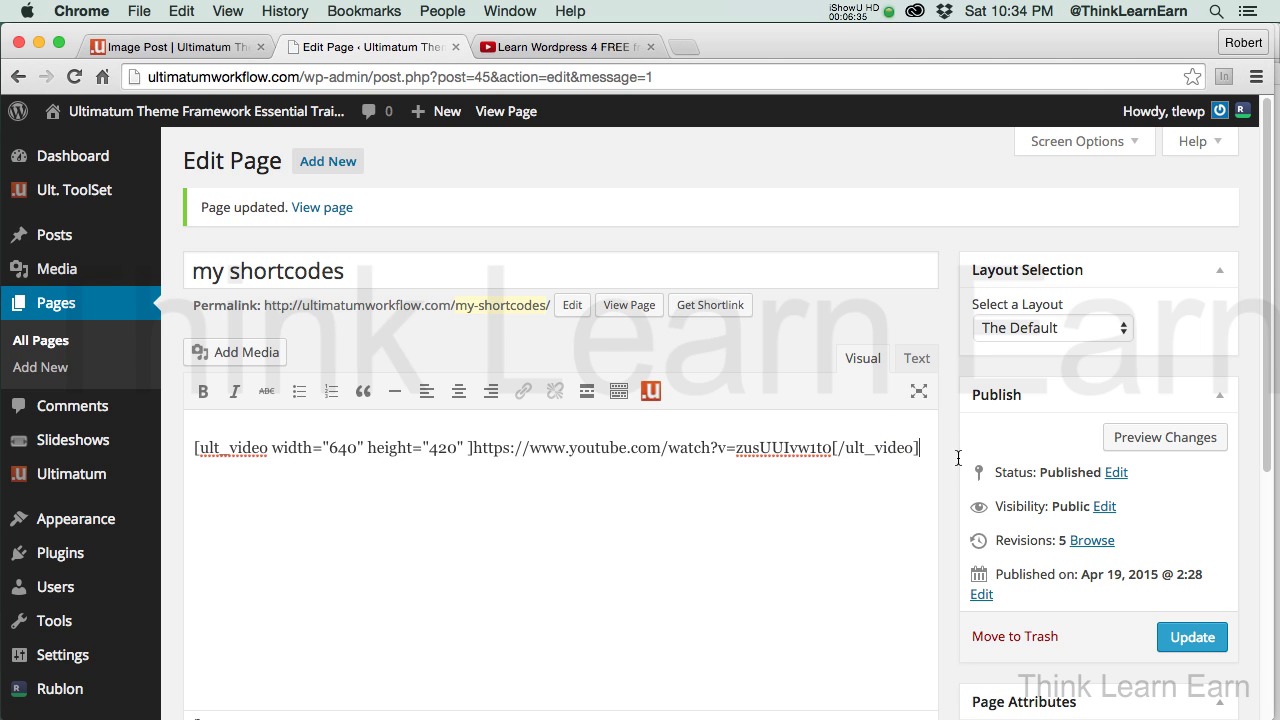
left_click(1192, 637)
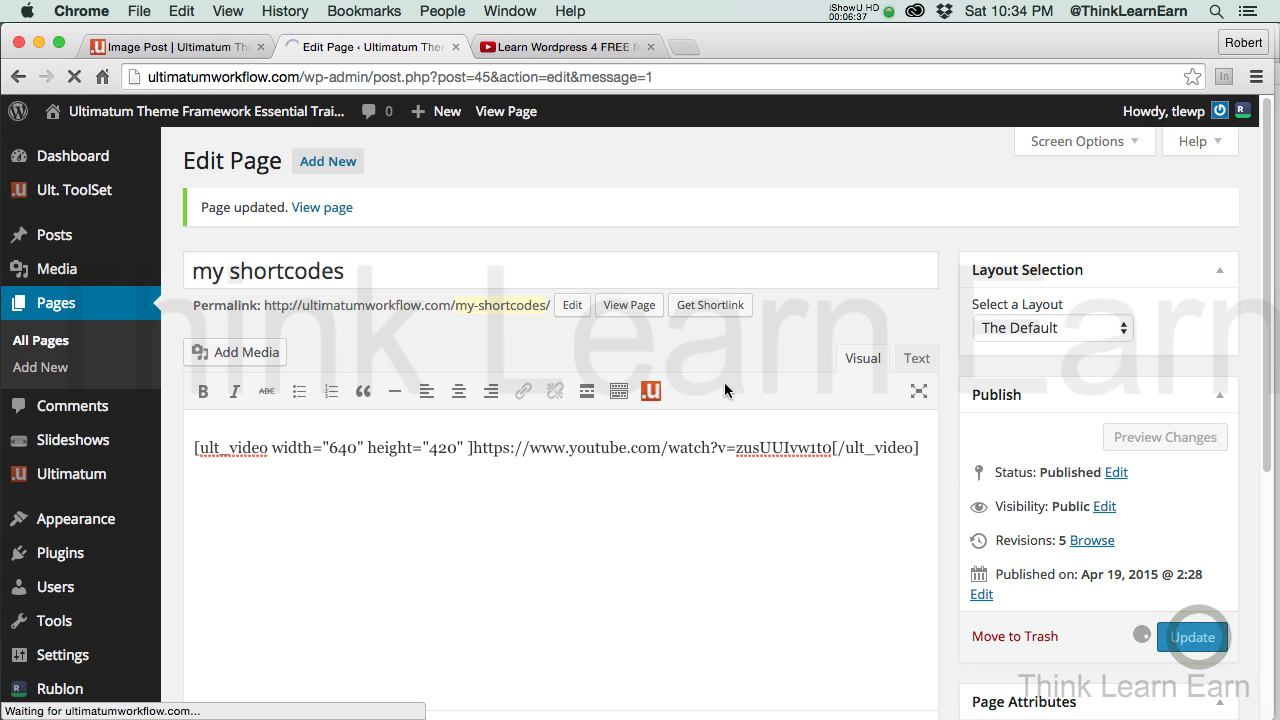